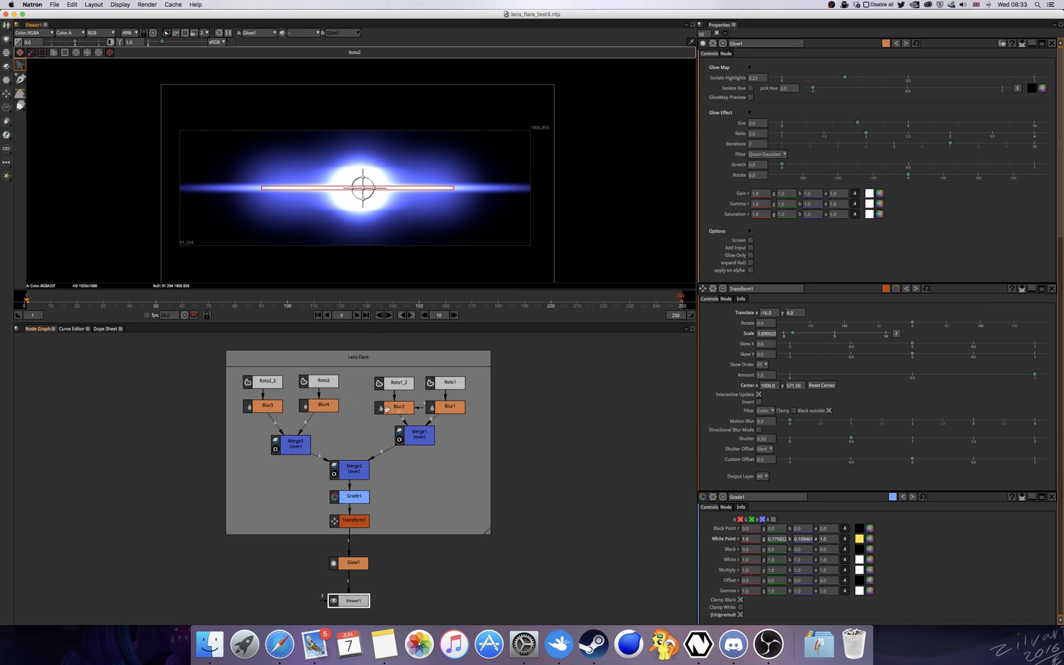
Scale down the finished lens flare with its Transform handle, and save and close the lens_flare_test4 project
mouse_move(356, 357)
mouse_down()
mouse_move(370, 354)
mouse_move(353, 356)
mouse_up()
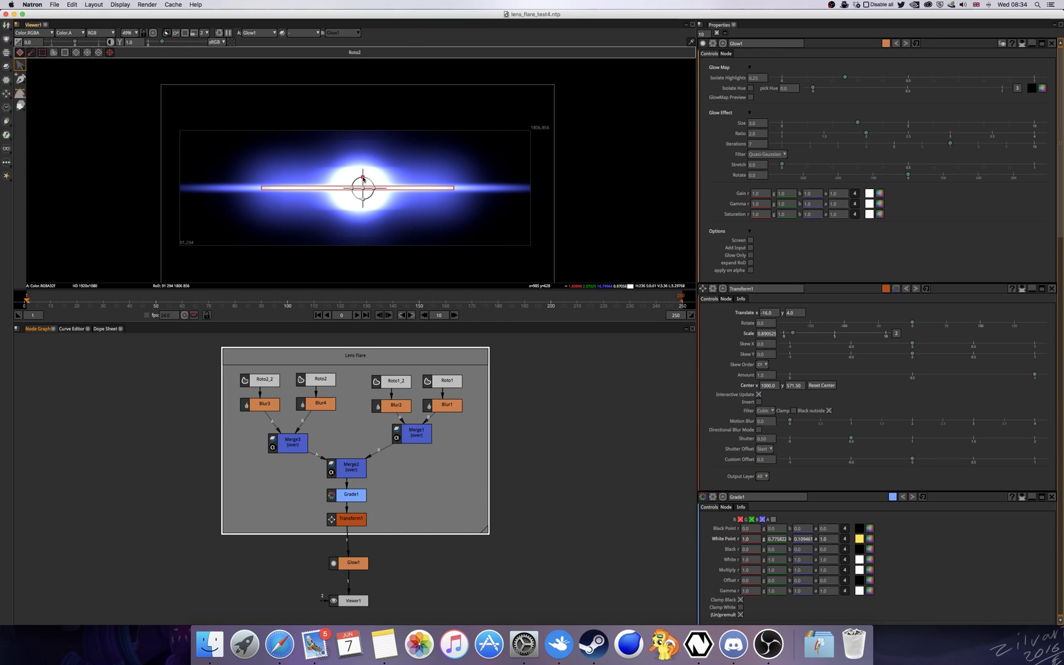
mouse_move(363, 179)
mouse_down()
mouse_move(375, 182)
mouse_move(365, 189)
mouse_up()
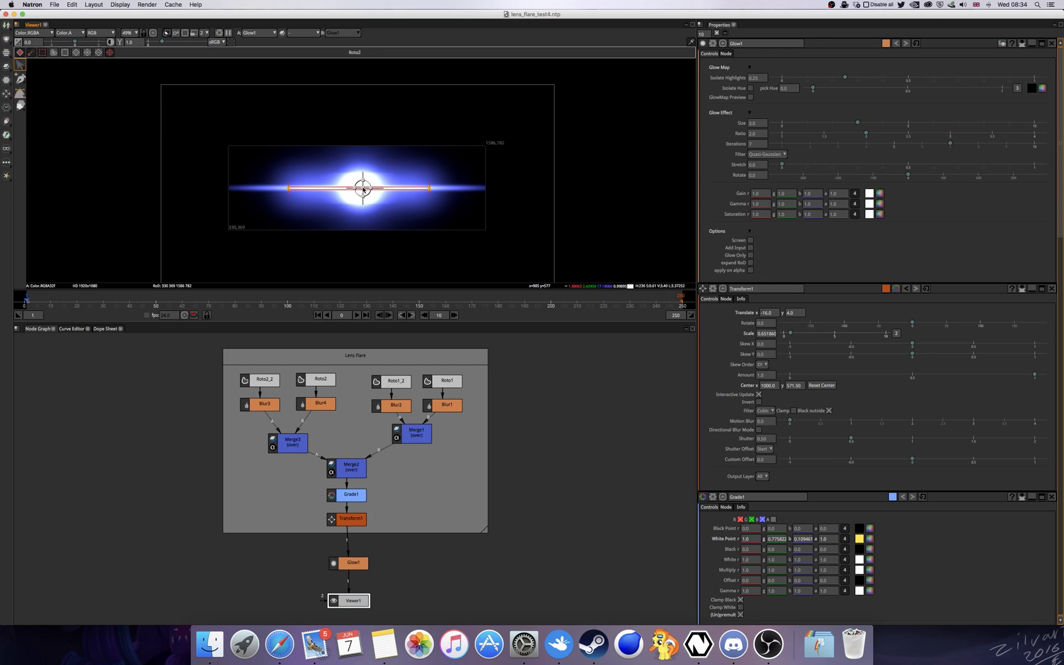
scroll(362, 189, up, 5)
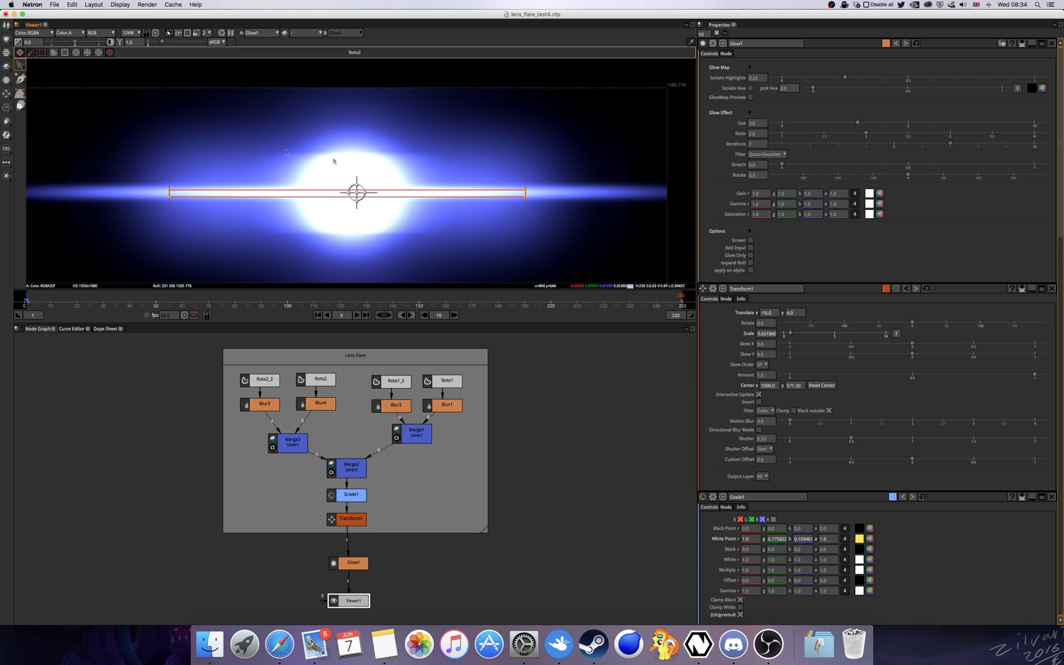
drag(360, 190, 351, 196)
key(super+s)
key(super+w)
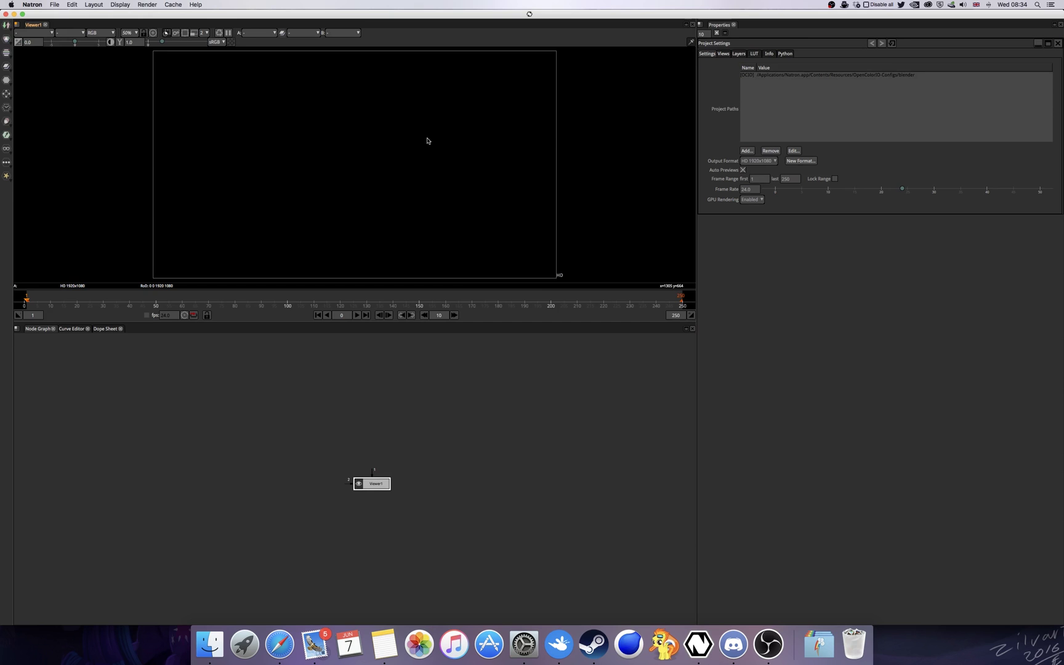
Add a Roto node above the viewer node in the empty project's node graph and connect it to Viewer1
drag(332, 433, 309, 472)
scroll(366, 148, up, 4)
click(365, 453)
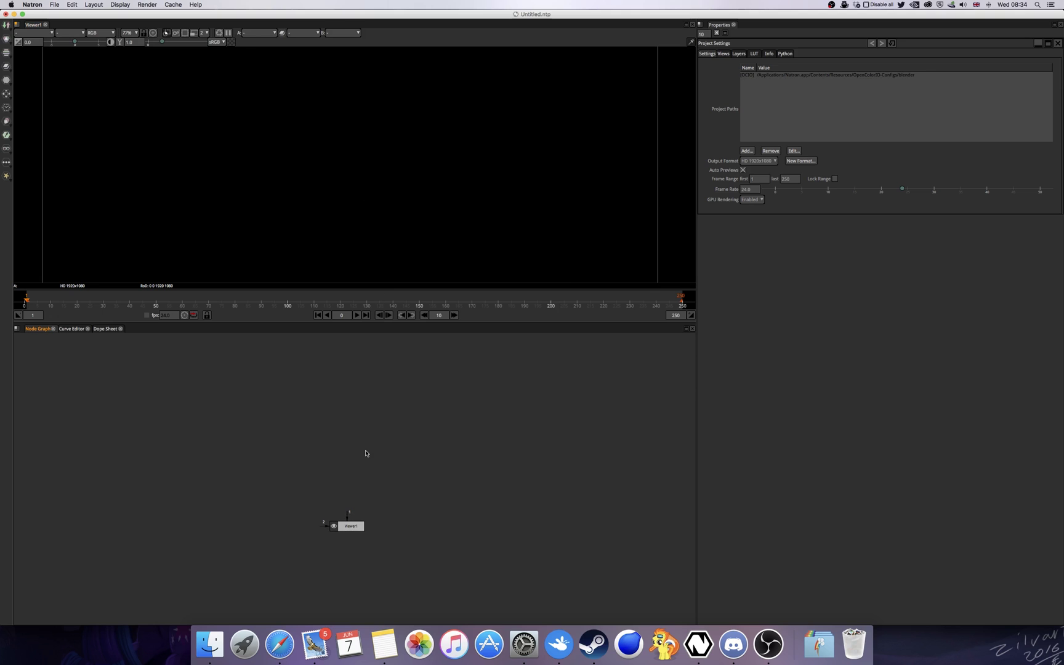
key(Tab)
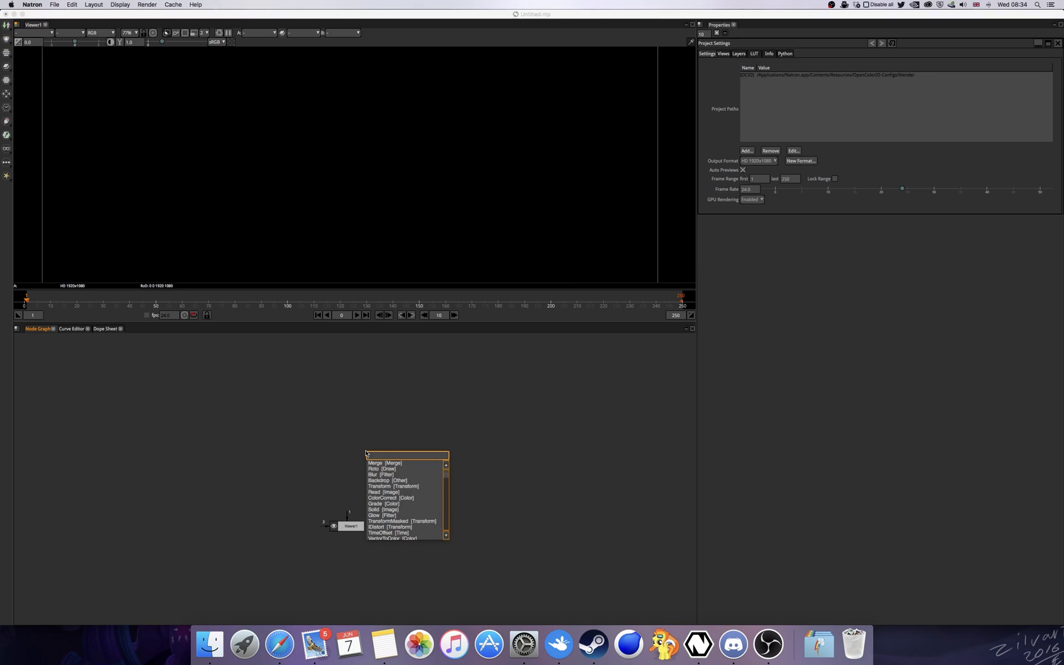
text(Roto)
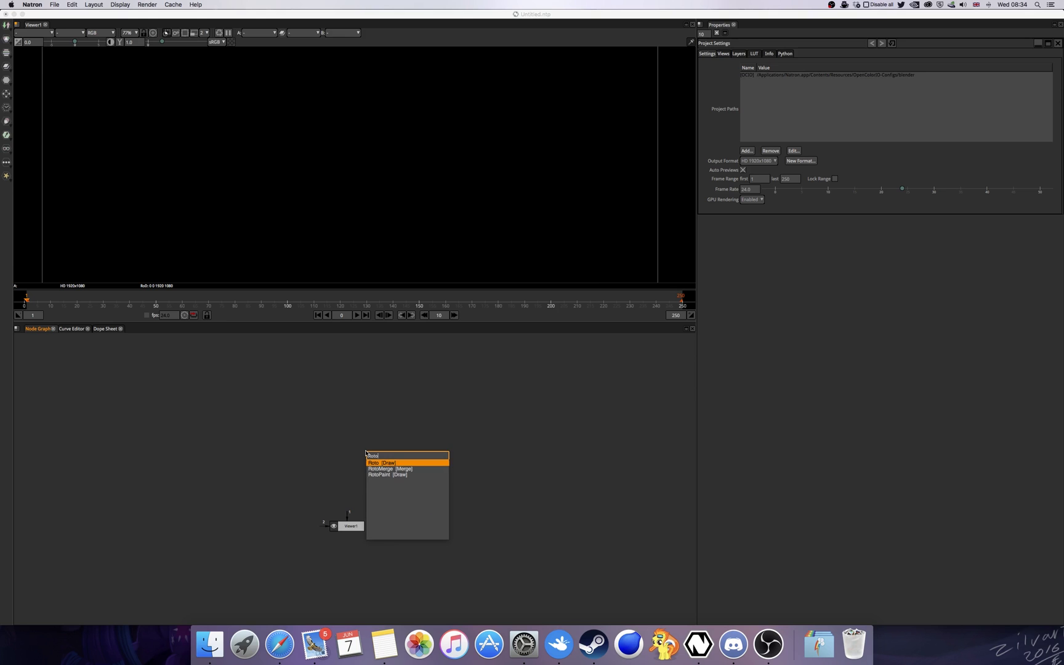
key(Return)
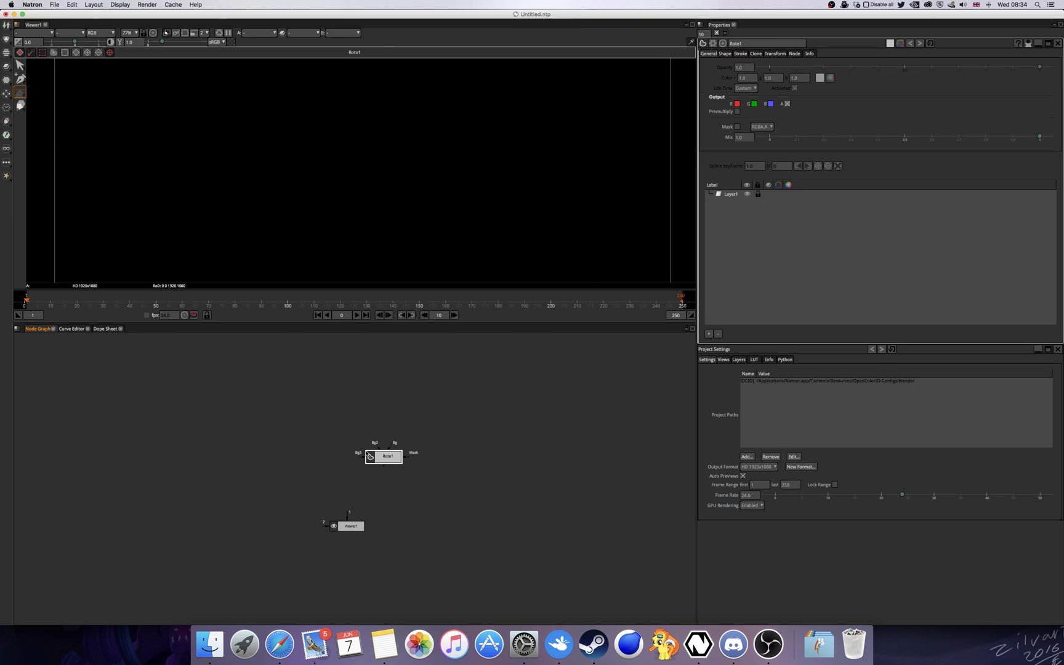
drag(369, 454, 349, 521)
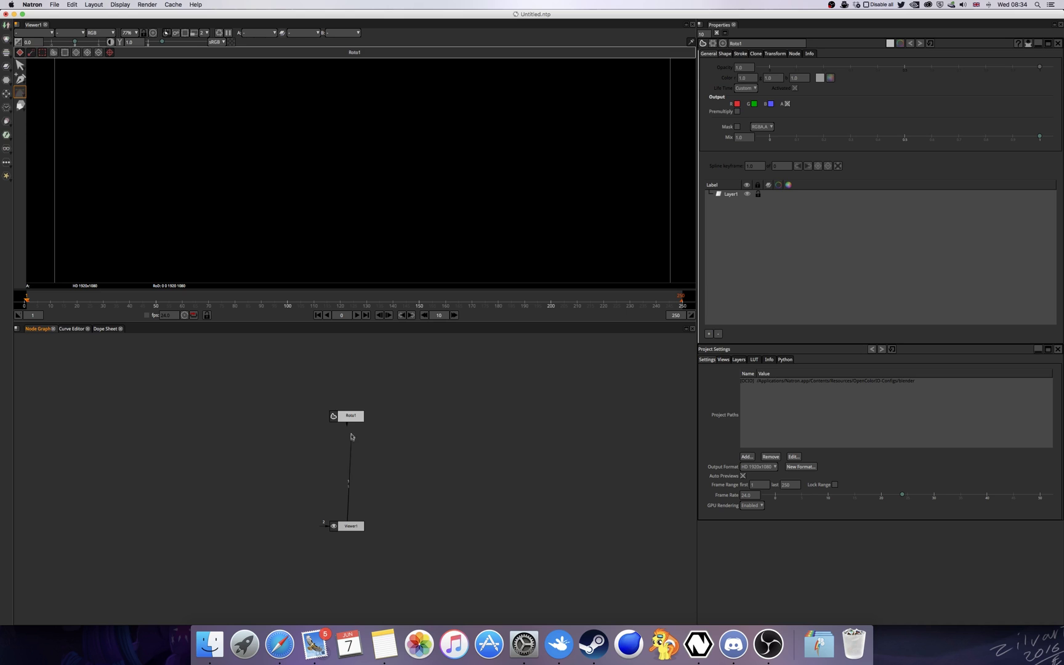
click(348, 414)
Enable the red, green and blue output channels of Roto1 along with alpha
click(737, 104)
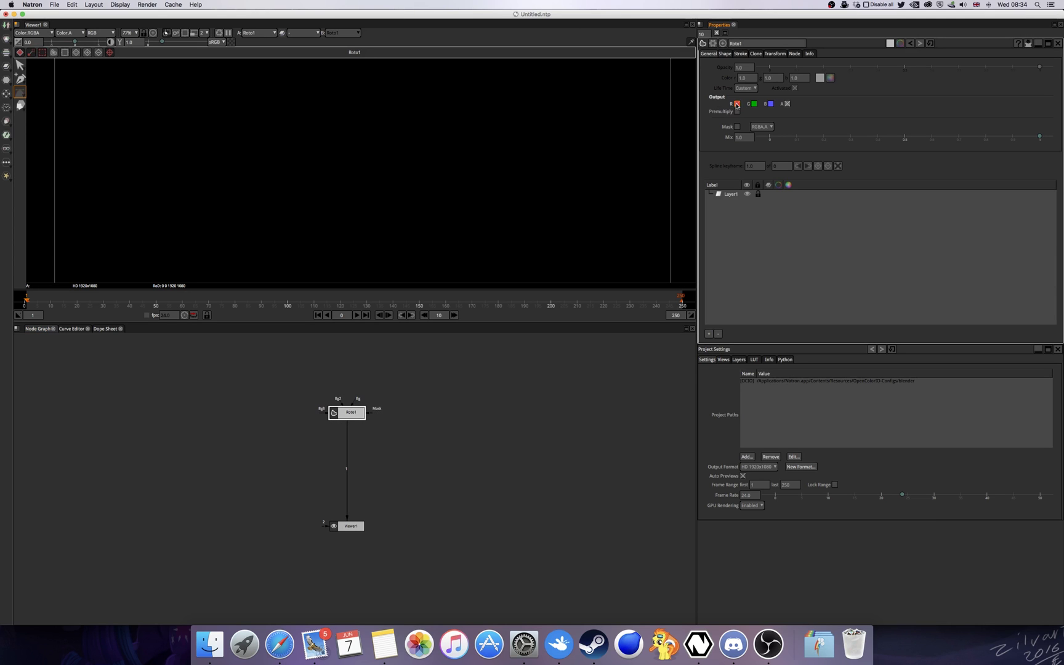
click(755, 104)
click(770, 103)
click(787, 103)
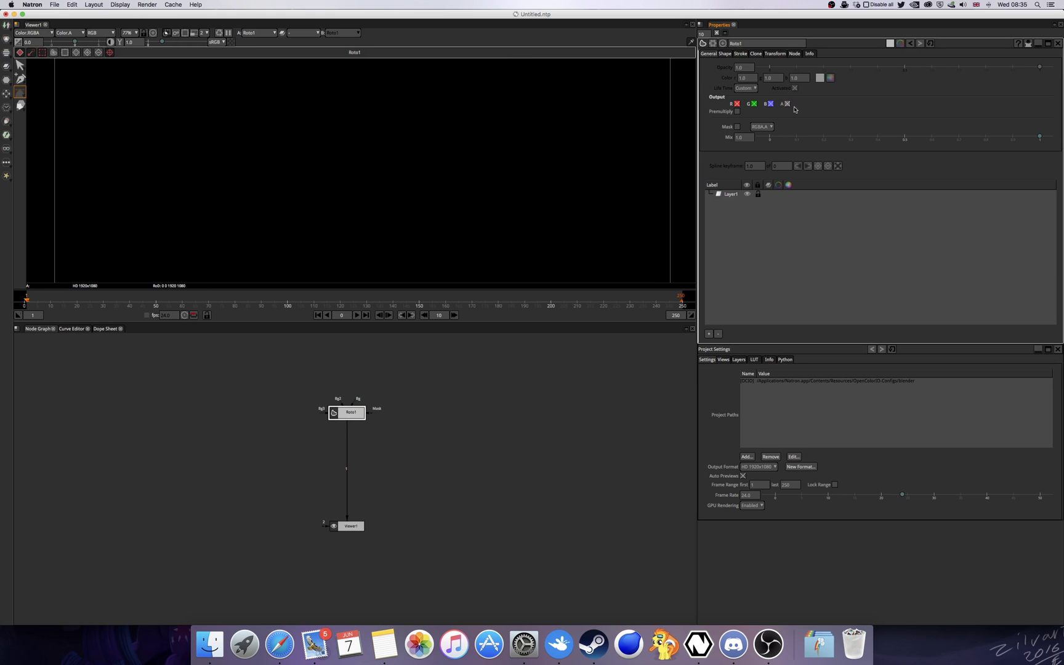
Draw a circle with the Ellipse tool near the frame's centre and shrink it to about 190 px in diameter
click(21, 93)
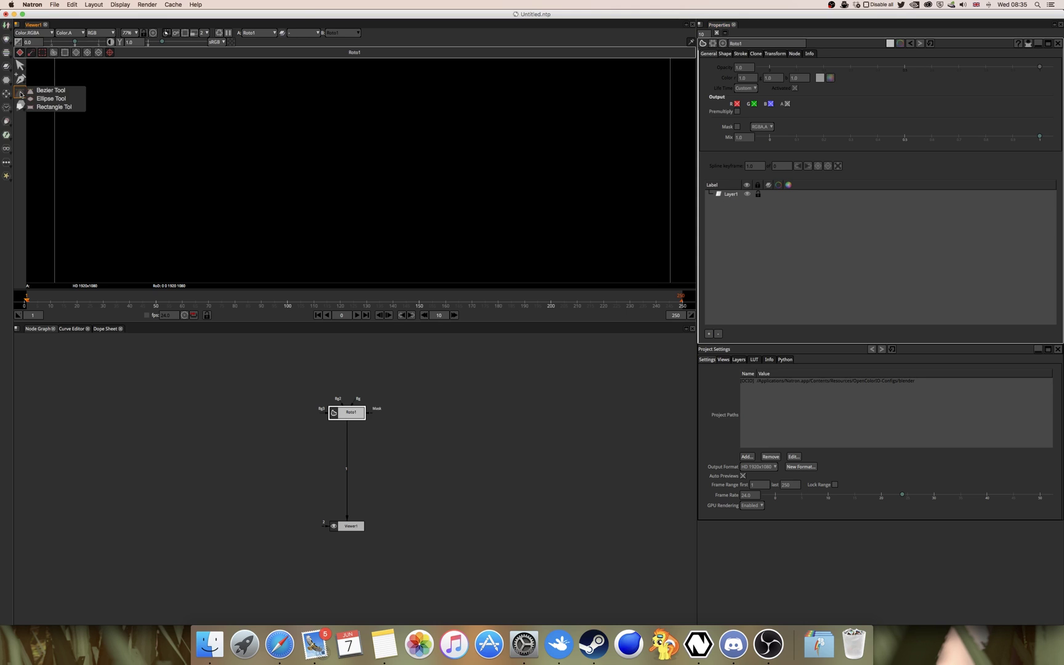
click(61, 100)
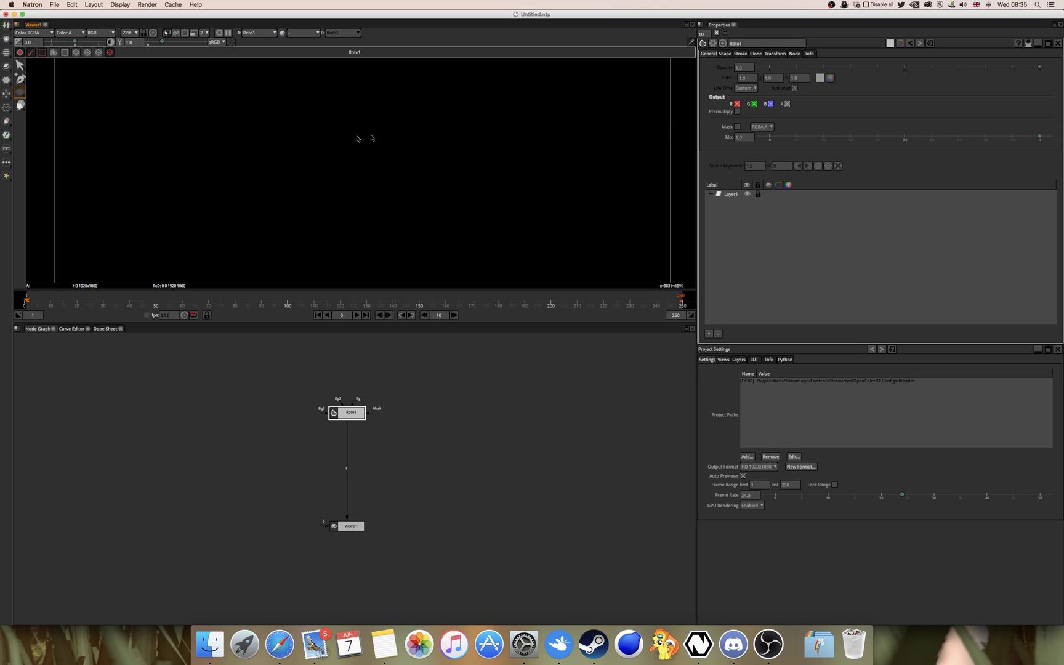
drag(322, 117, 423, 211)
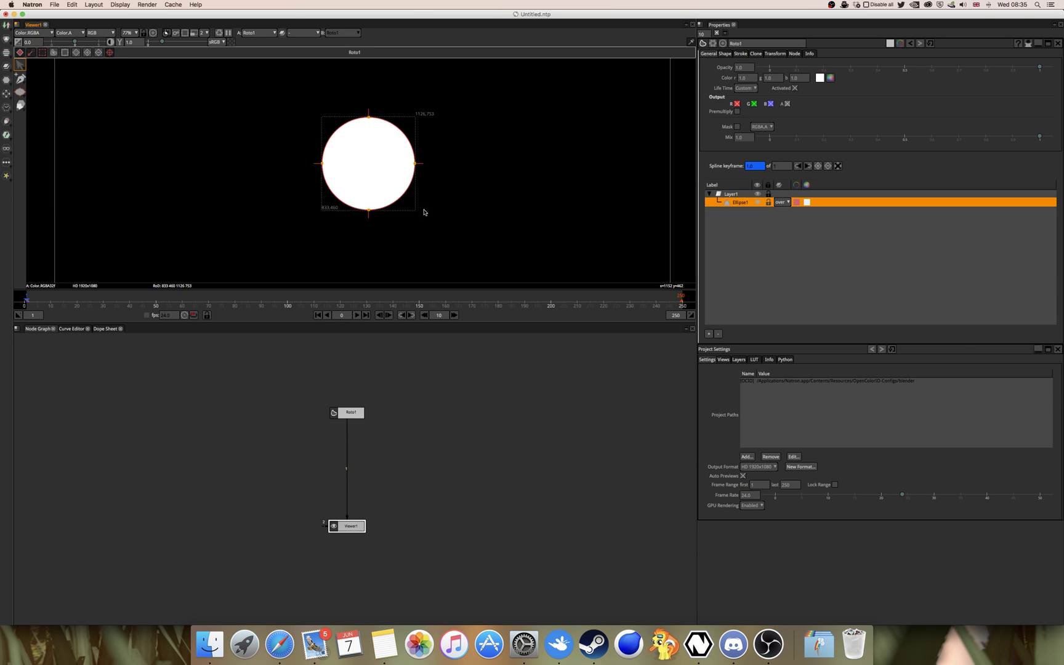
click(421, 205)
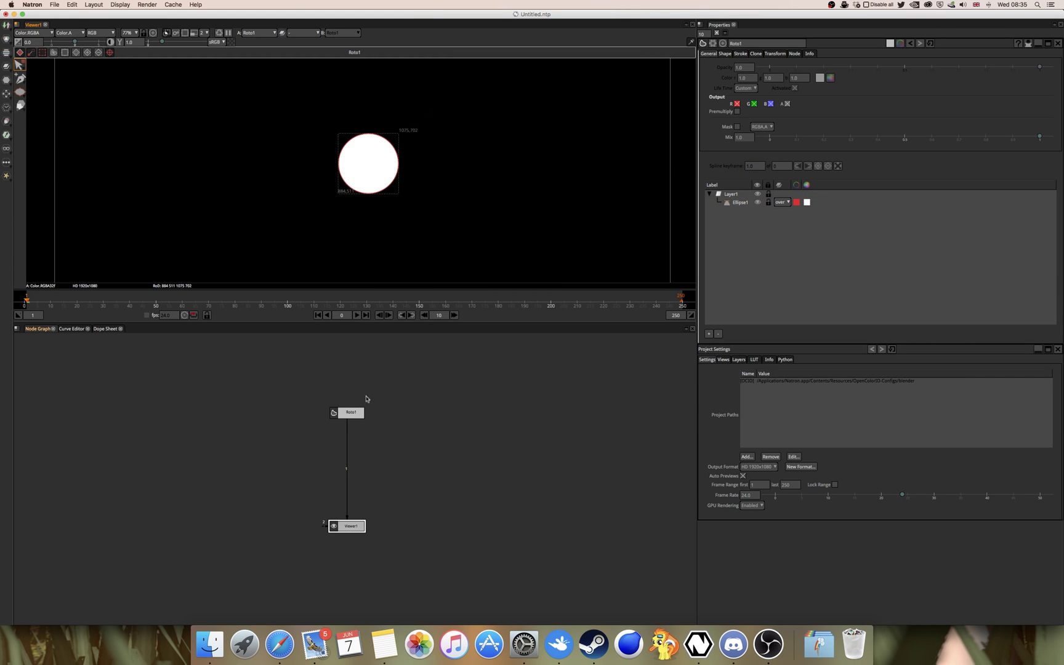
Insert a Blur node between Roto1 and the viewer and set its size to 95
click(362, 418)
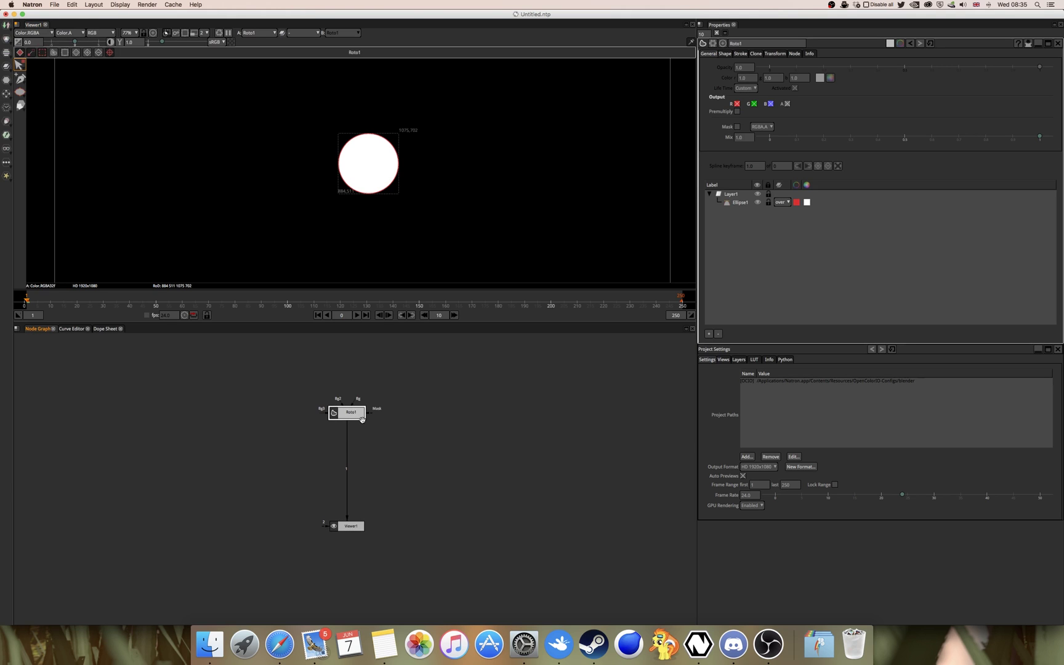
key(Tab)
text(B)
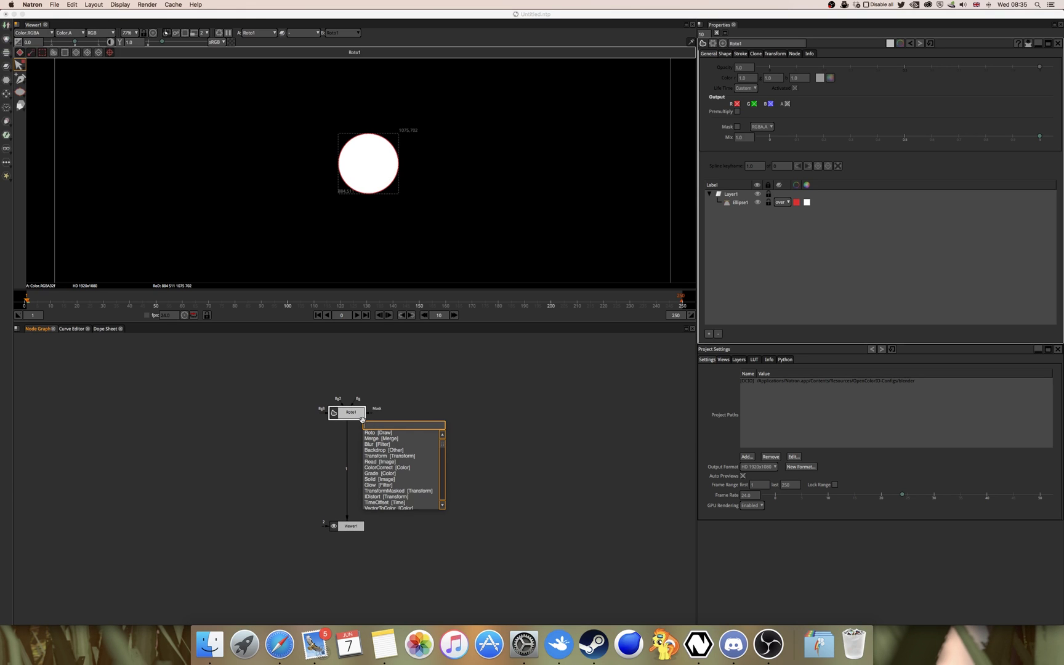
text(lur)
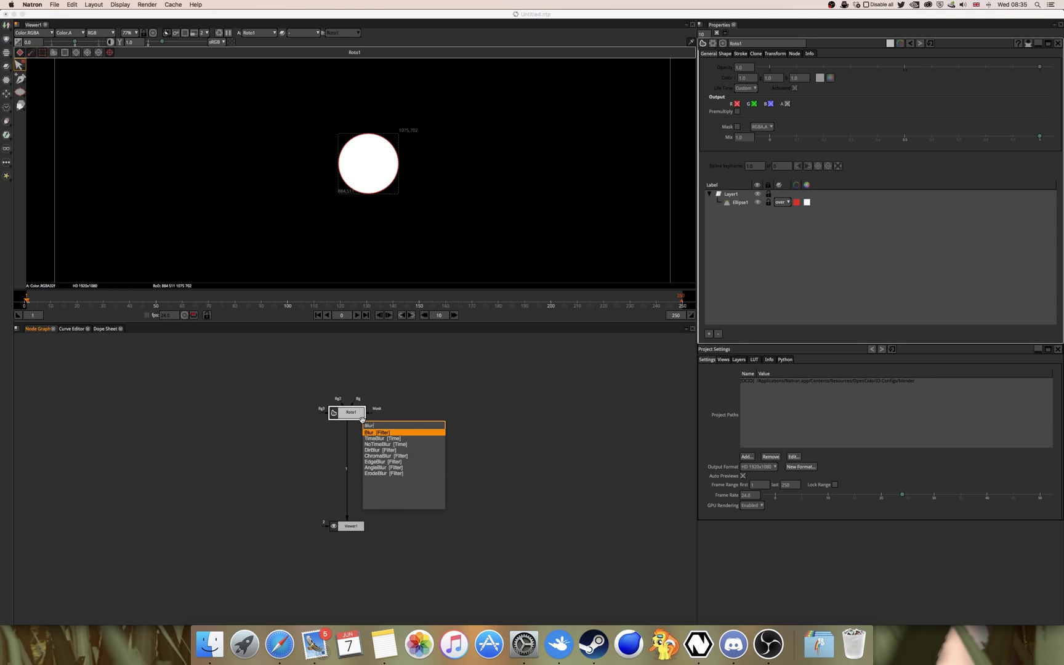
key(Return)
drag(360, 436, 363, 437)
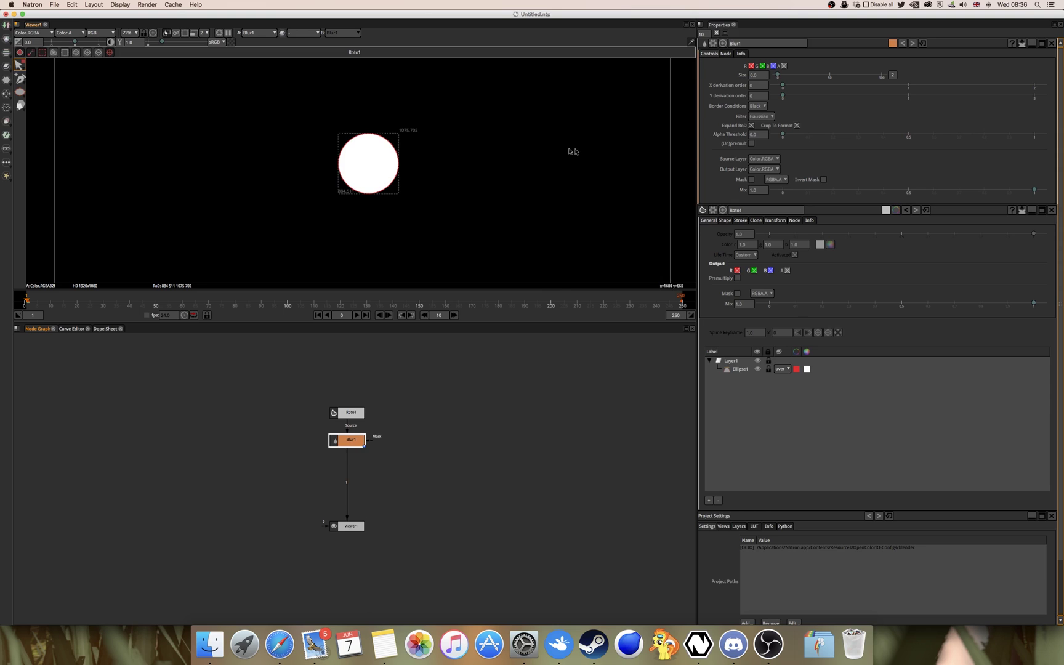
click(758, 76)
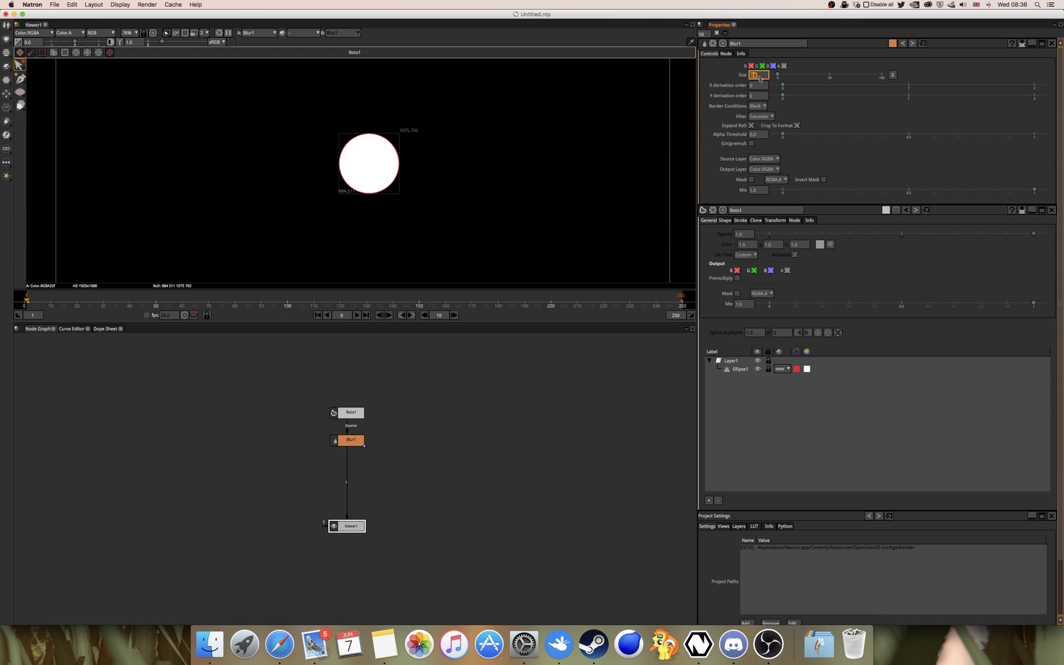
key(Return)
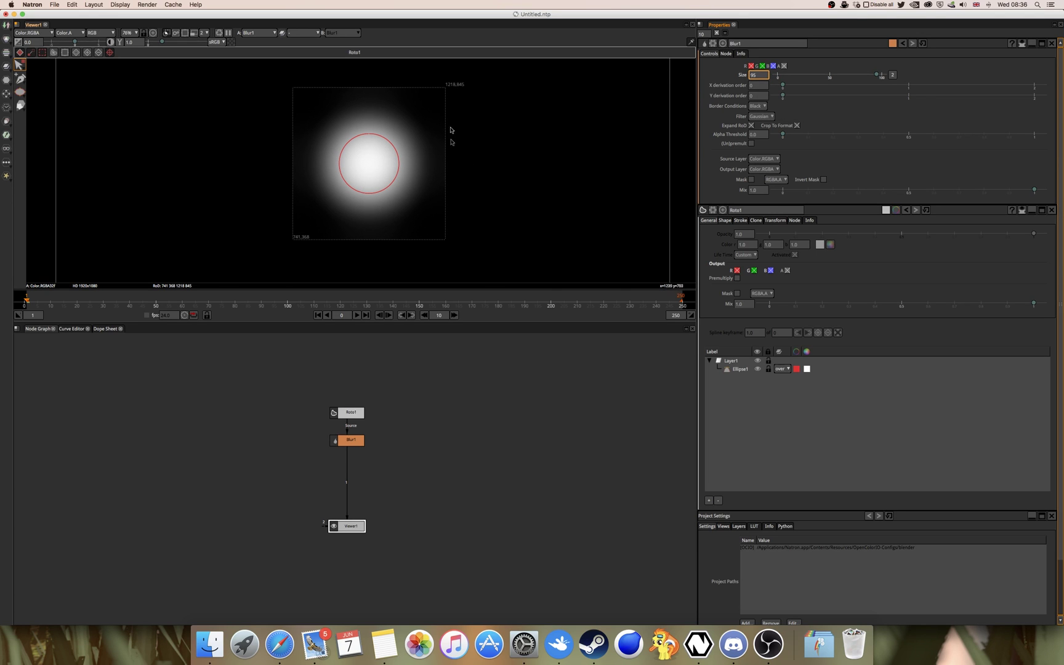
Move Roto1 and its blur aside and add a second, unconnected Roto node next to them
drag(347, 440, 404, 440)
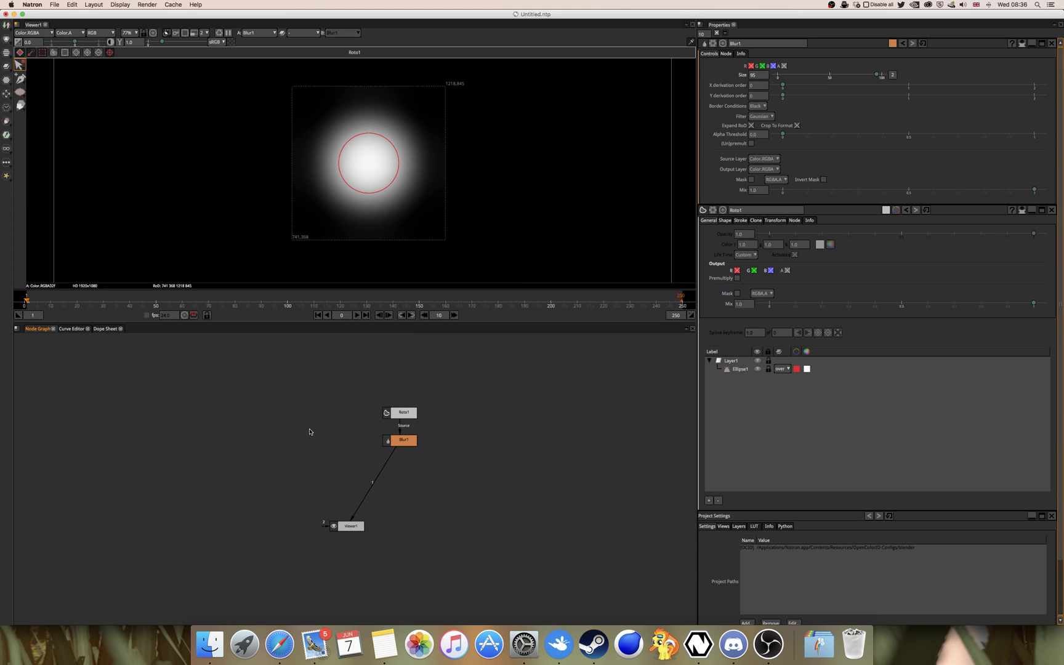
key(Tab)
text(Roto)
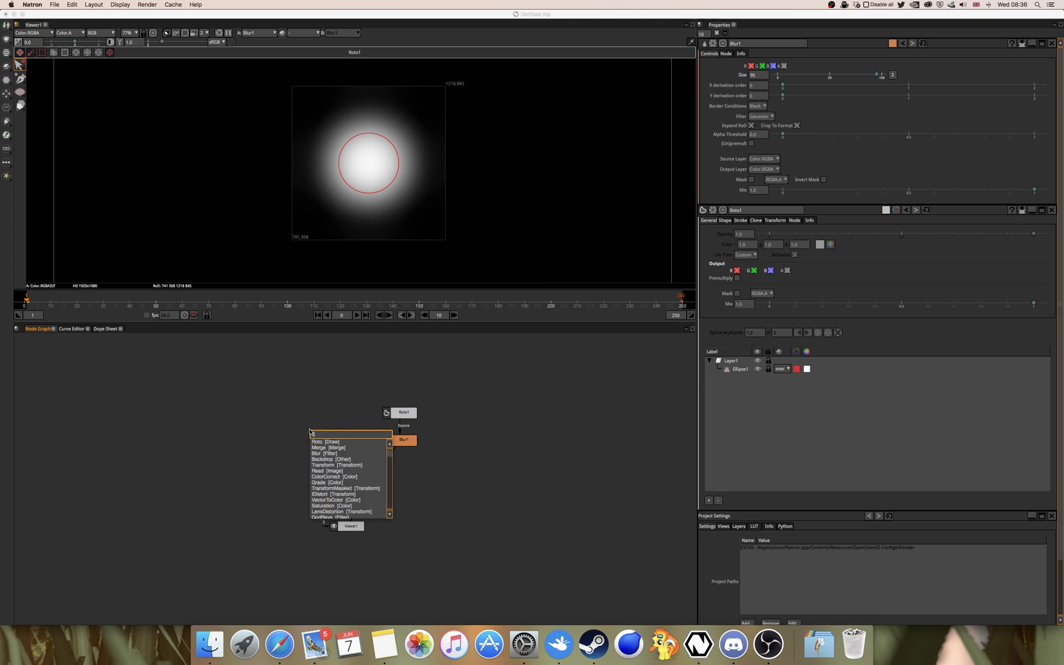
key(Return)
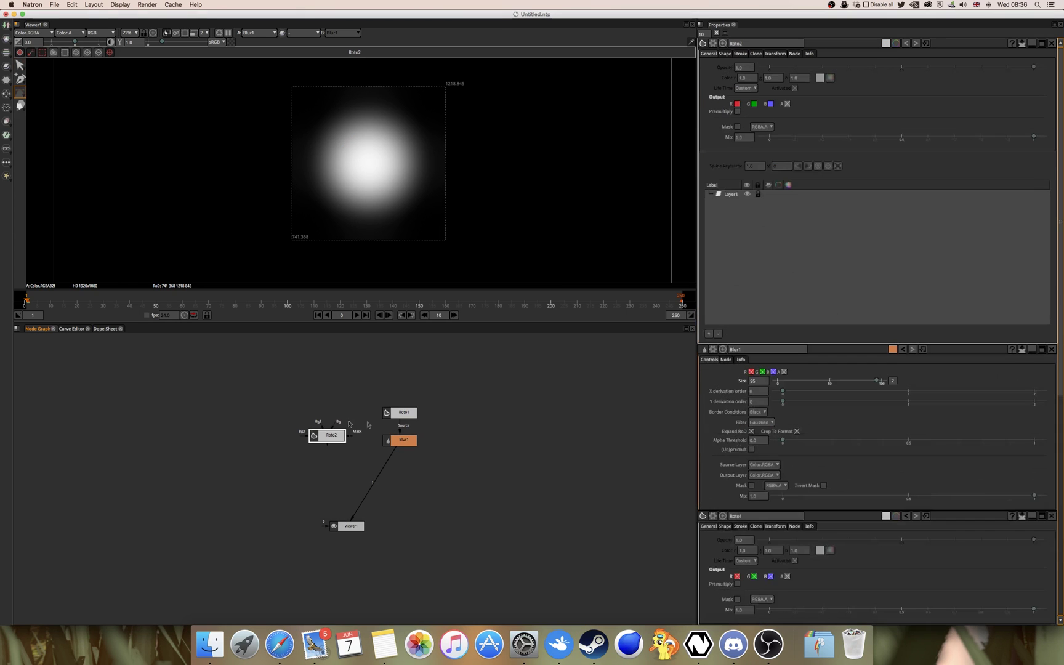
drag(332, 433, 335, 419)
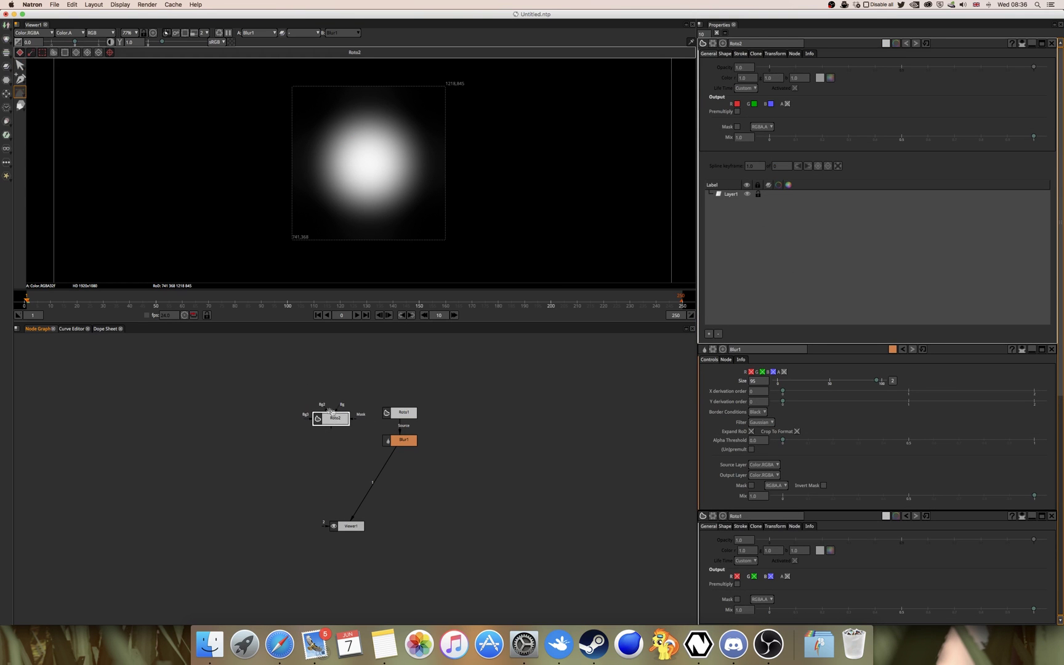
Draw a long, thin horizontal rectangle across the blurred circle in Roto2 with the Rectangle tool
click(21, 95)
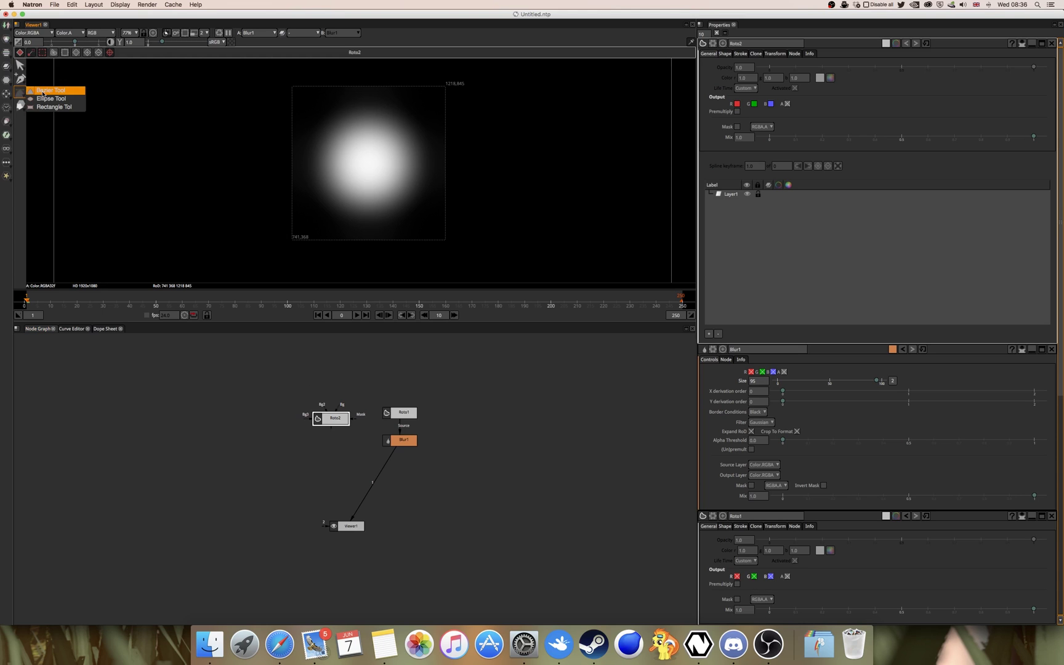
click(56, 108)
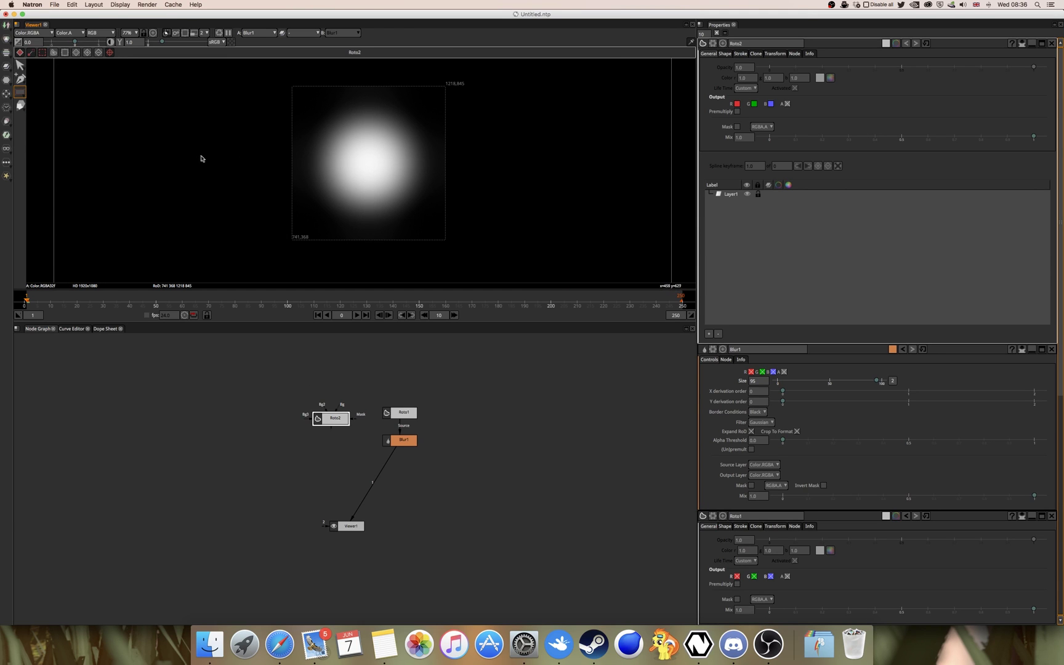
drag(189, 157, 553, 171)
key(r)
drag(609, 202, 132, 134)
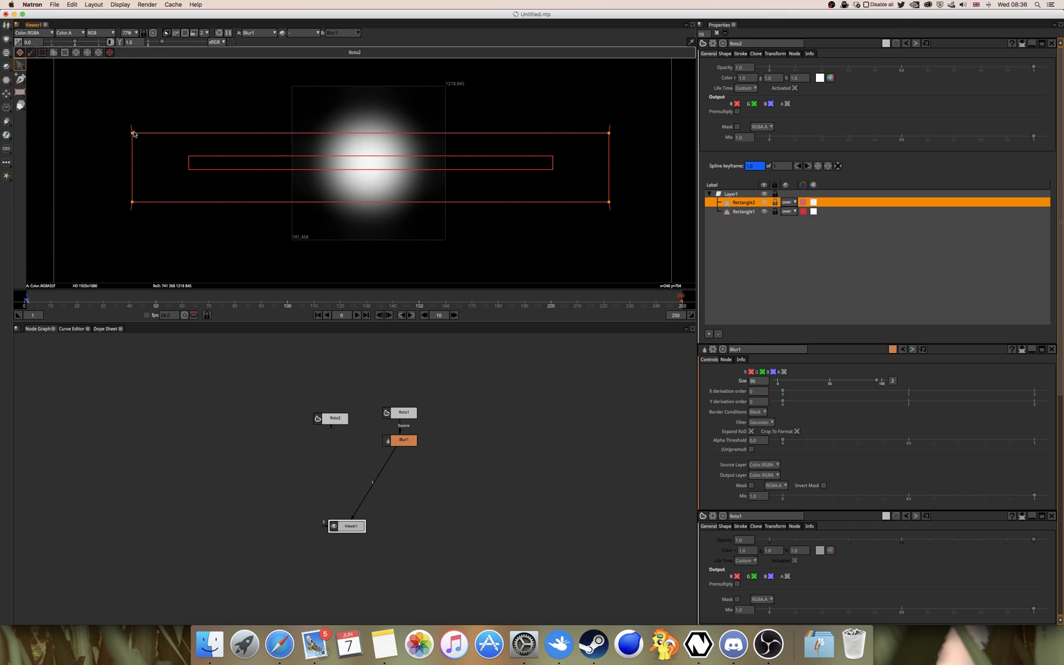
key(BackSpace)
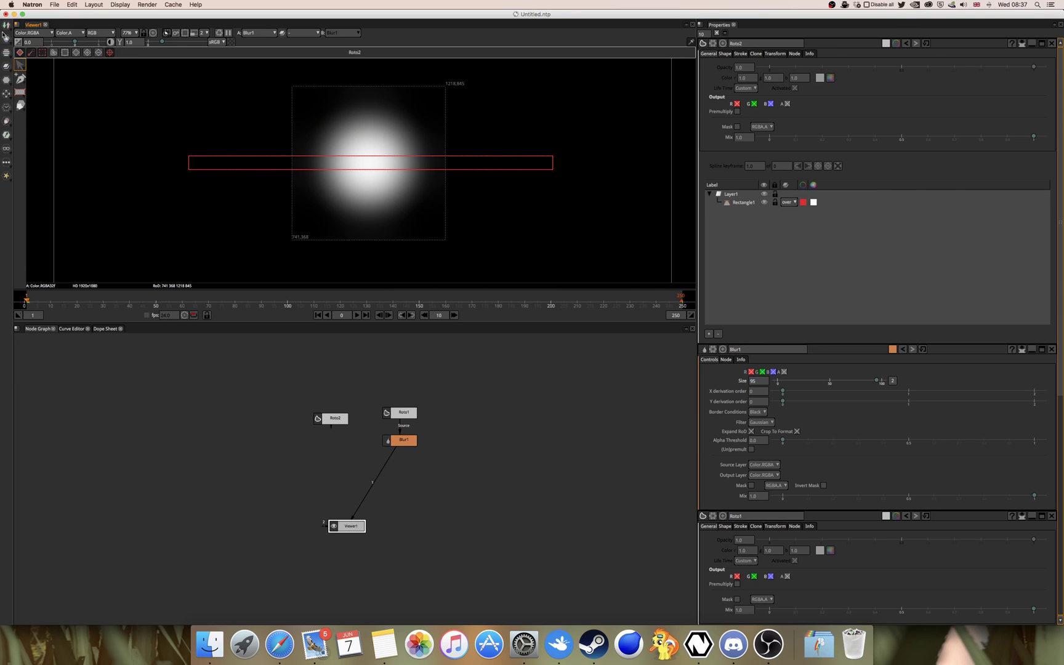
Make the horizontal rectangle thinner and centre it on the blurred circle
click(372, 171)
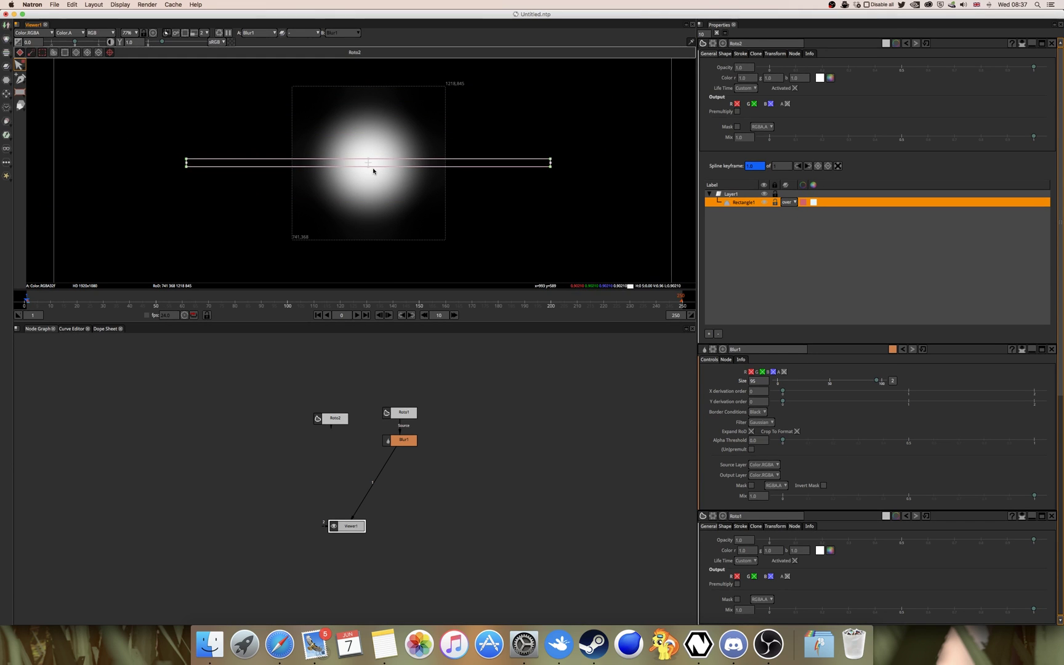
Attach a new Blur node below Roto2 and space the two nodes apart
click(334, 411)
key(Tab)
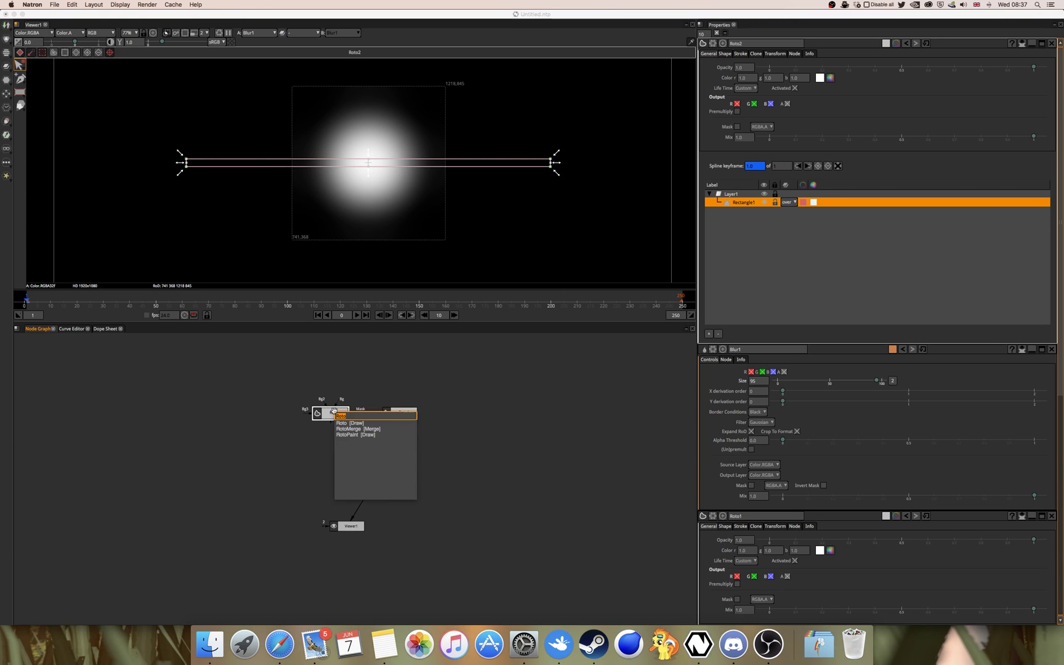
text(Blur)
key(Return)
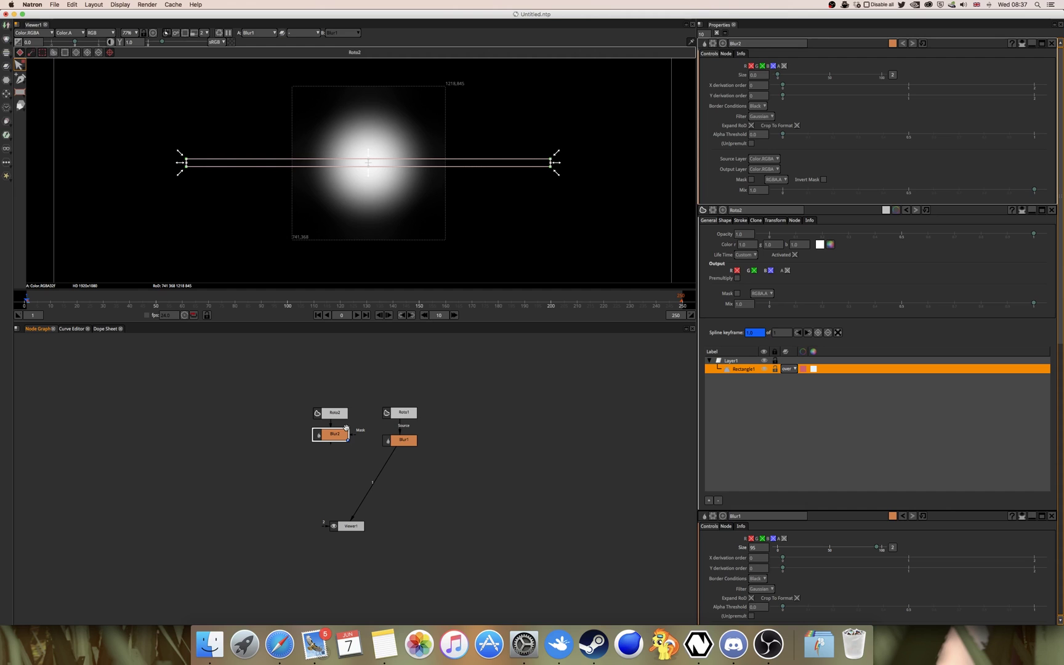
mouse_move(330, 412)
mouse_down()
mouse_move(291, 406)
mouse_move(333, 411)
mouse_up()
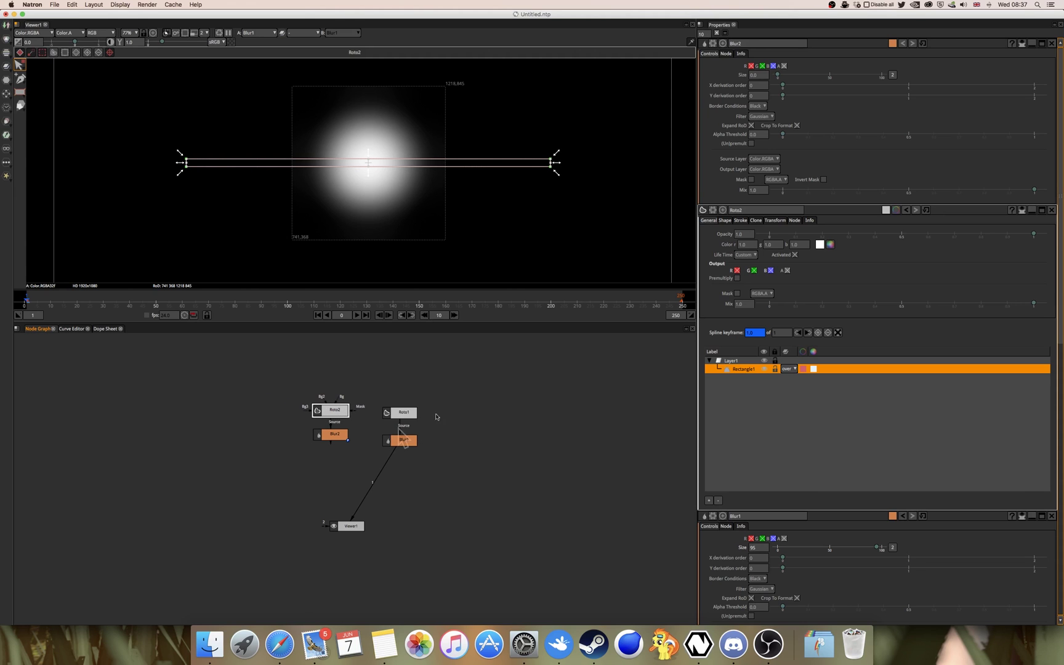
Split Blur2's size into separate x and y values and set them to 500 and 20
click(337, 437)
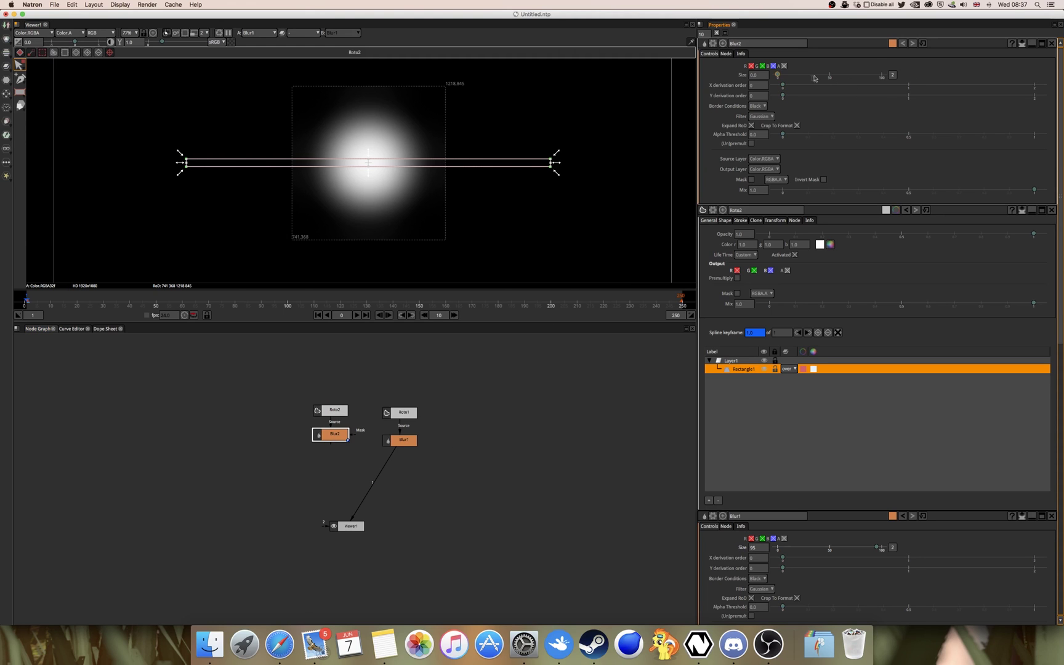
drag(778, 76, 746, 78)
click(893, 76)
click(763, 75)
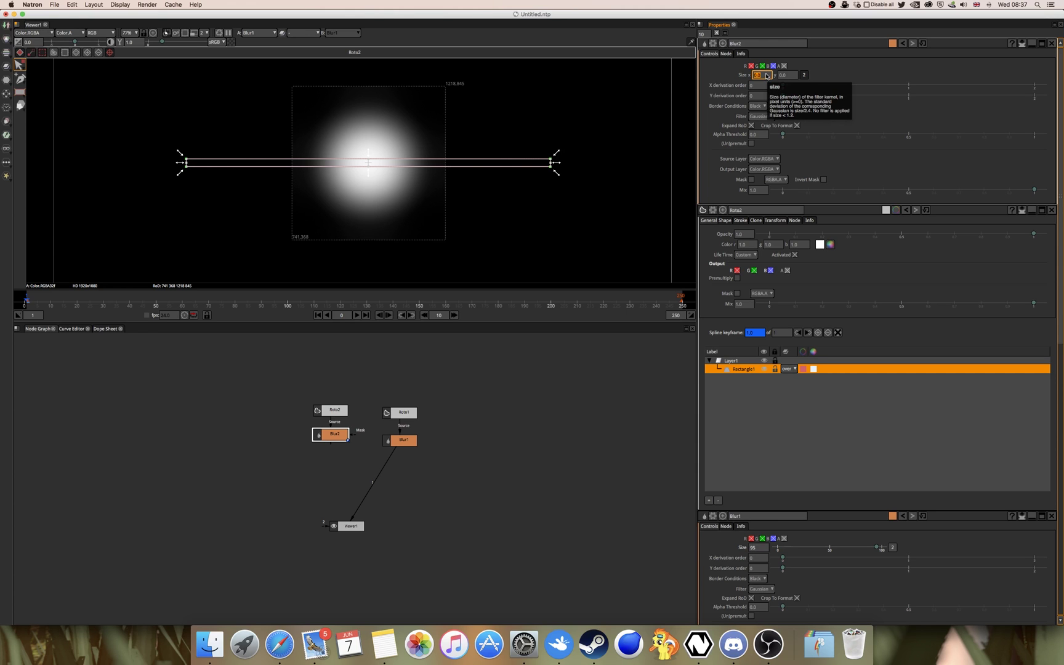
click(792, 74)
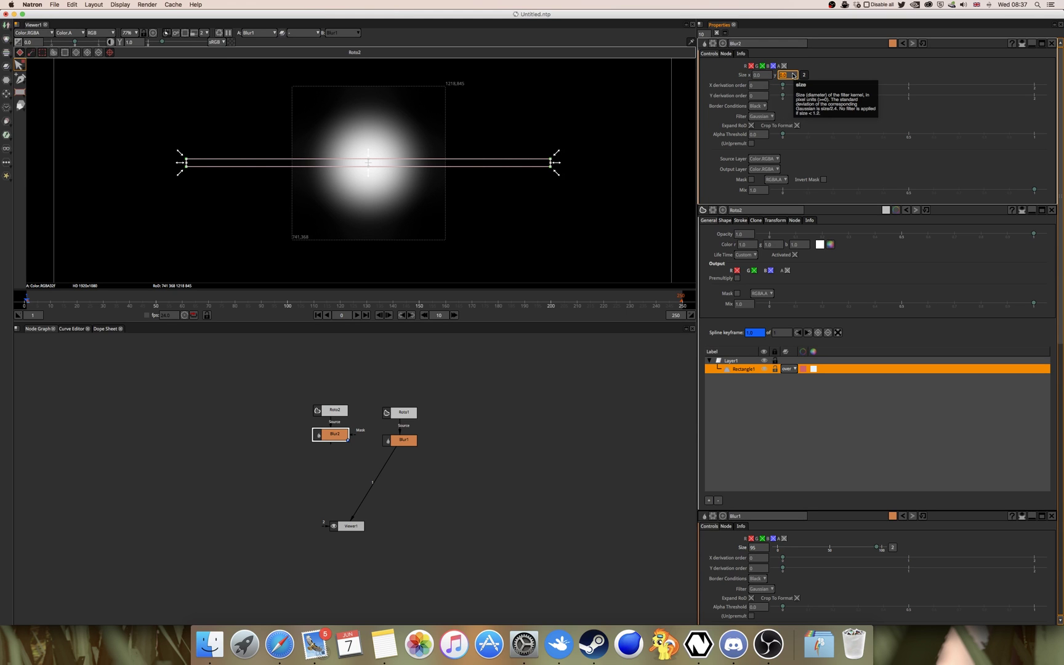
click(764, 76)
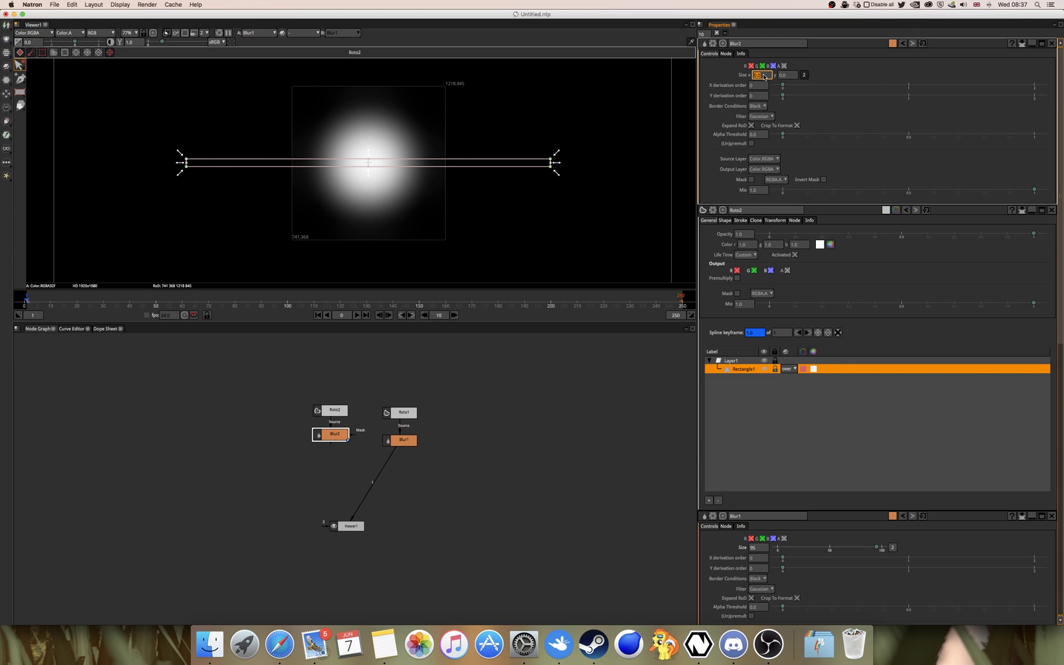
click(791, 77)
Add a Merge node after Blur1, place it above the viewer node and move the viewer node slightly down
click(399, 442)
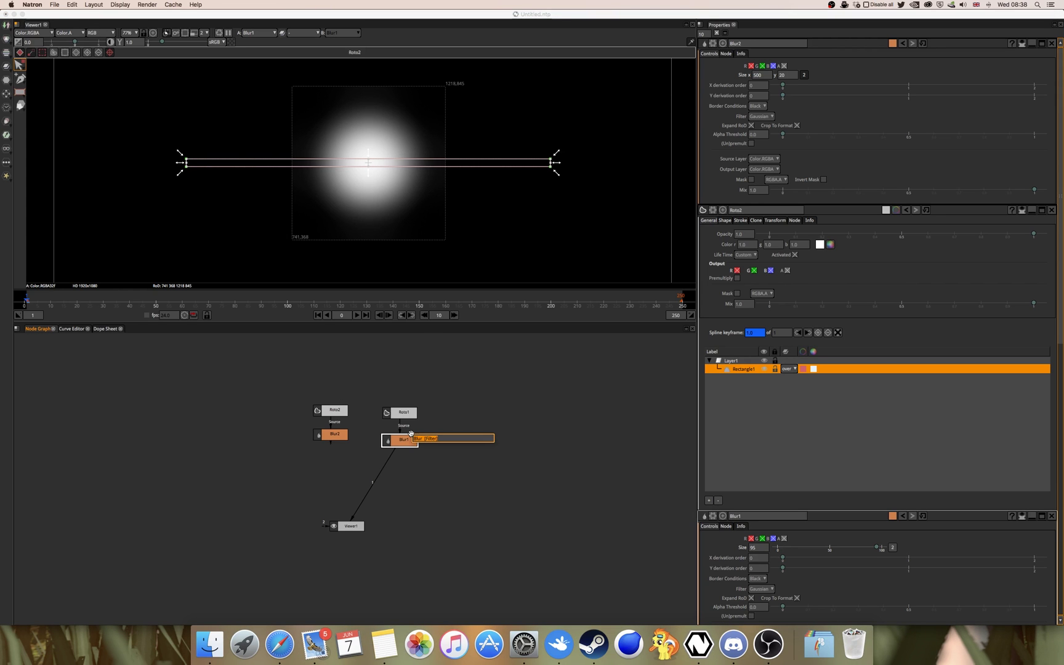
text(Mer)
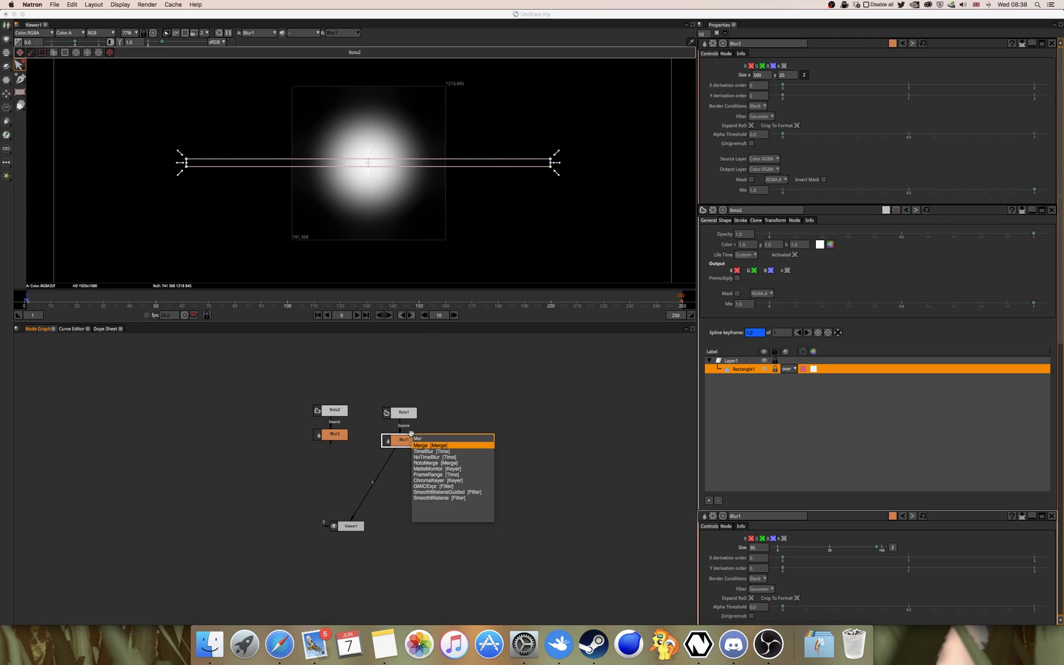
key(Return)
drag(402, 463, 347, 498)
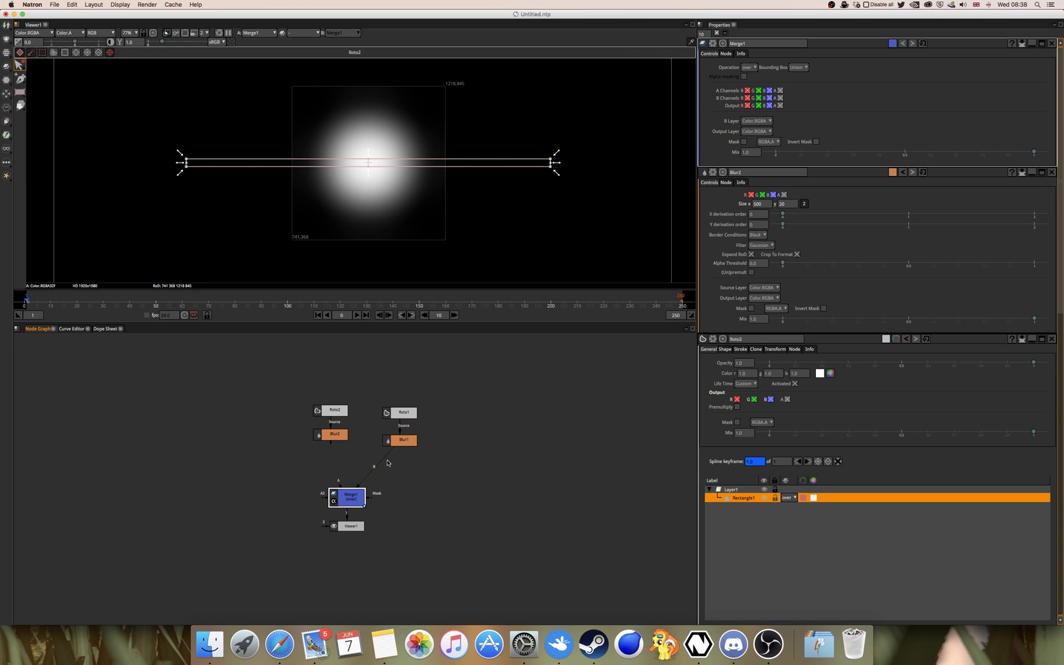
drag(349, 529, 347, 537)
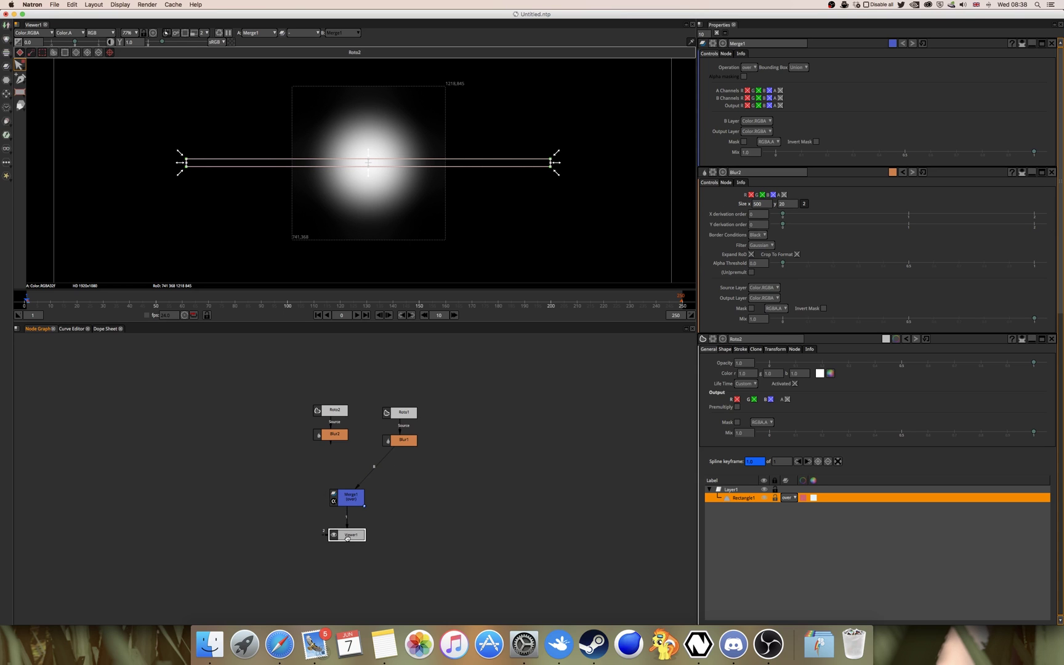
Shift Roto2 and Blur2 away from the Roto1 branch and connect Blur2 to Merge1's A input
drag(291, 382, 326, 439)
click(345, 459)
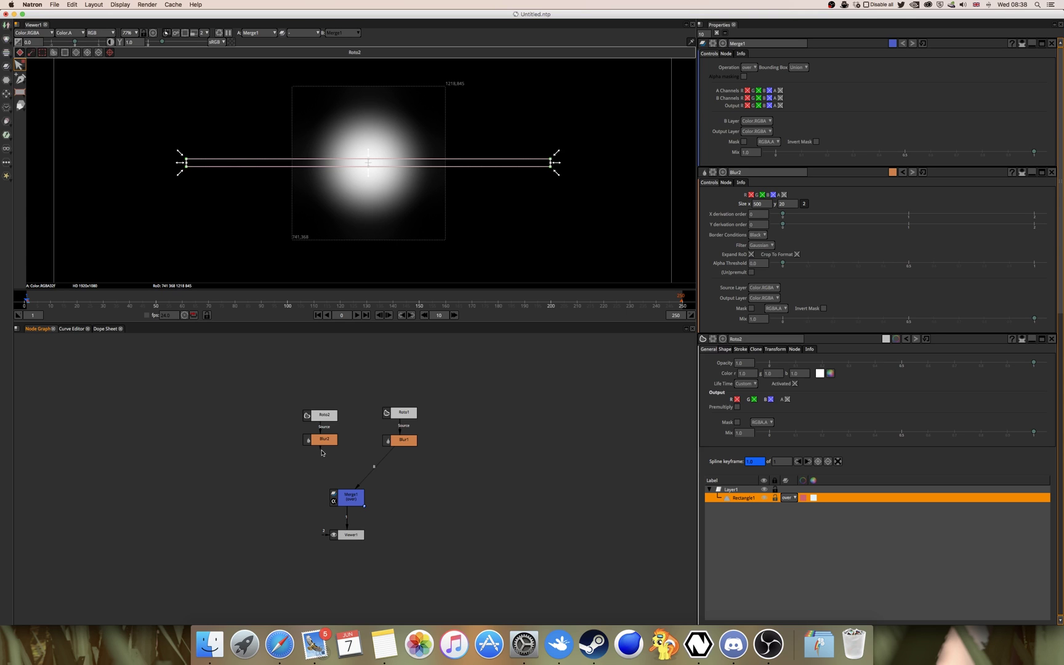
drag(321, 447, 347, 499)
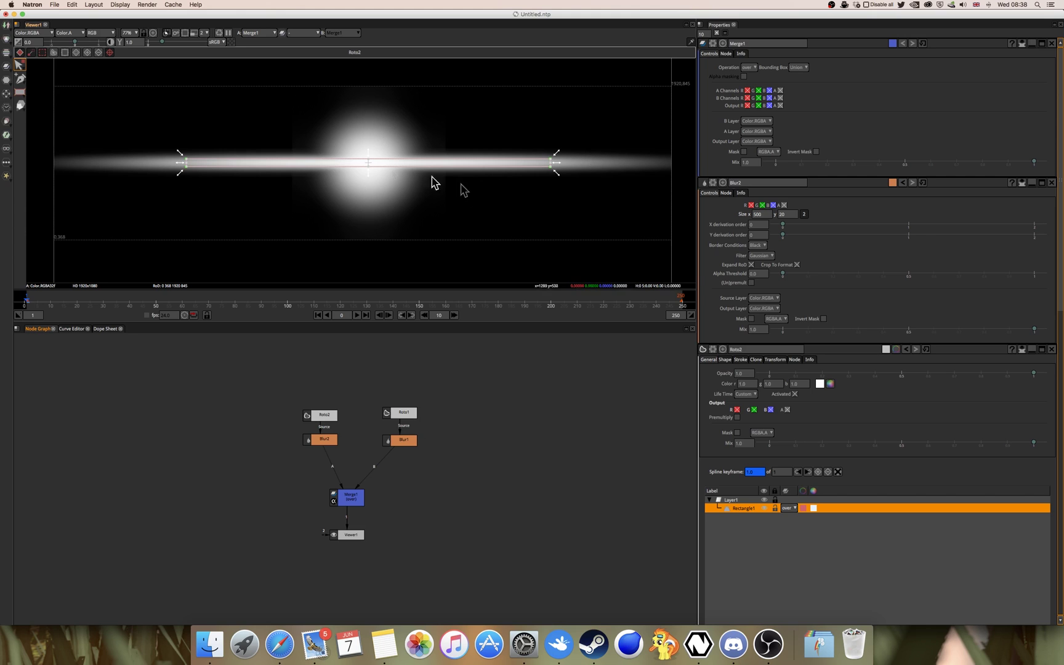
Shorten the horizontal rectangle in Roto2 slightly at both ends and deselect it
click(555, 163)
drag(555, 164, 540, 164)
click(565, 146)
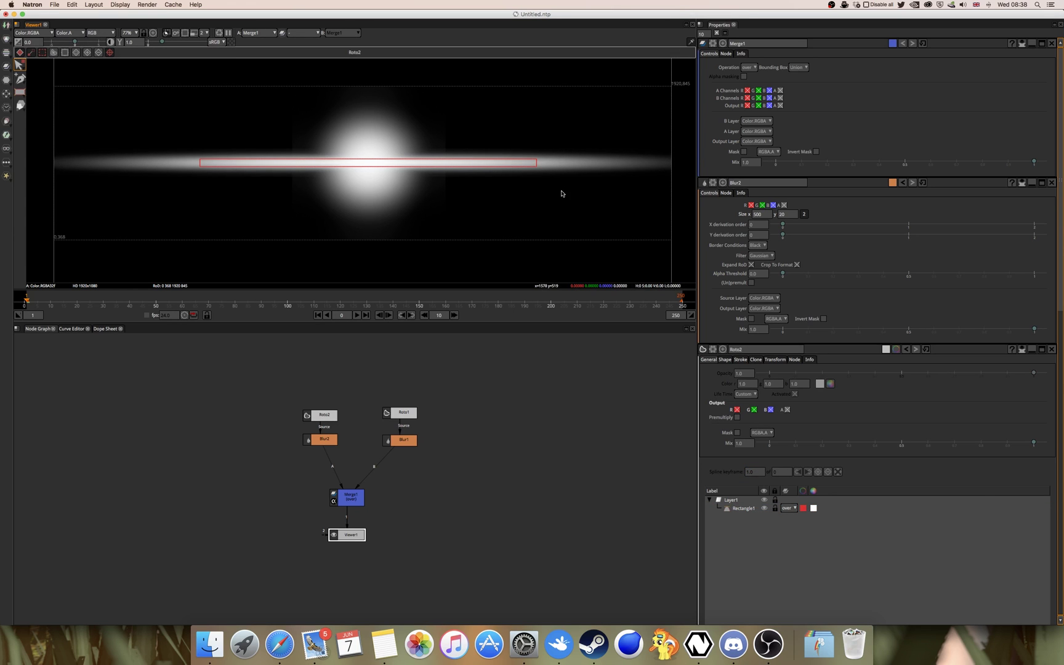
Reduce Blur2's x size, trying 400 and settling on 350
click(322, 437)
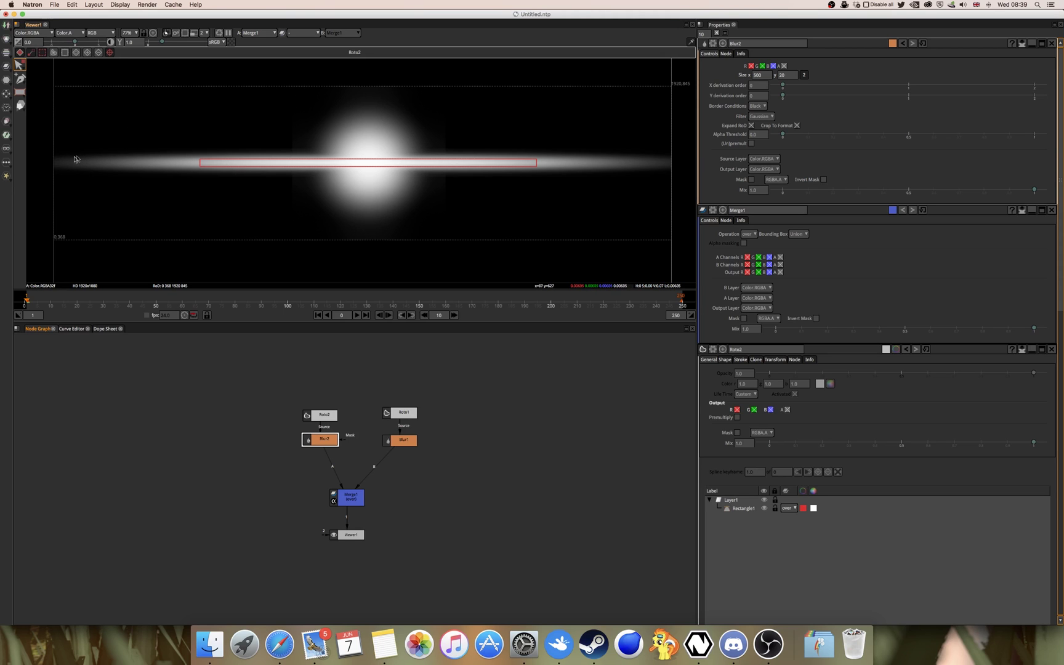
click(762, 76)
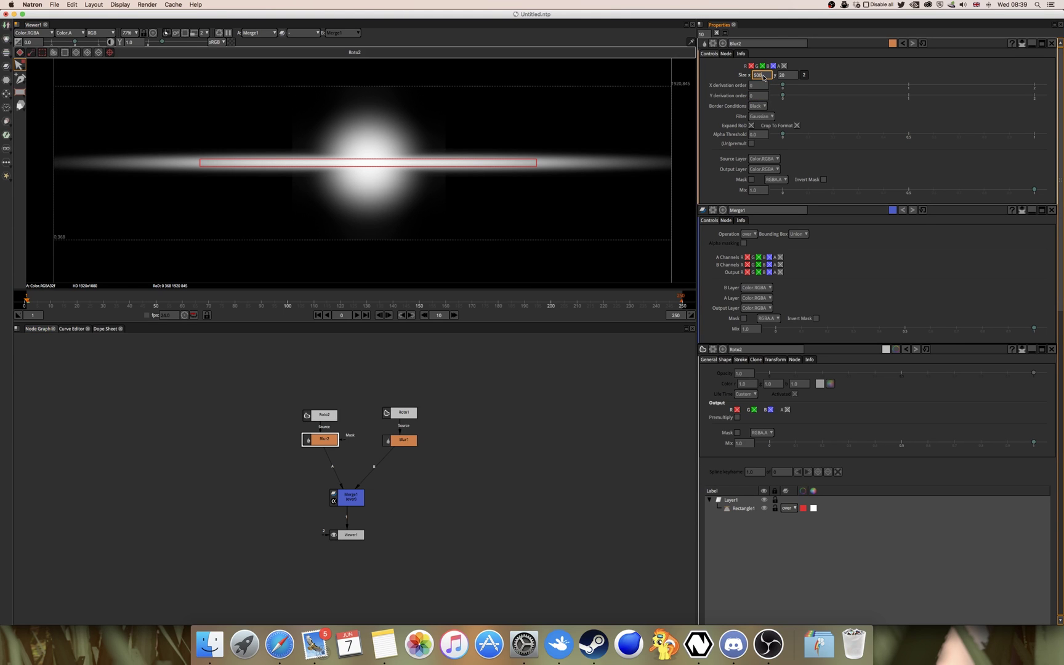
text(40)
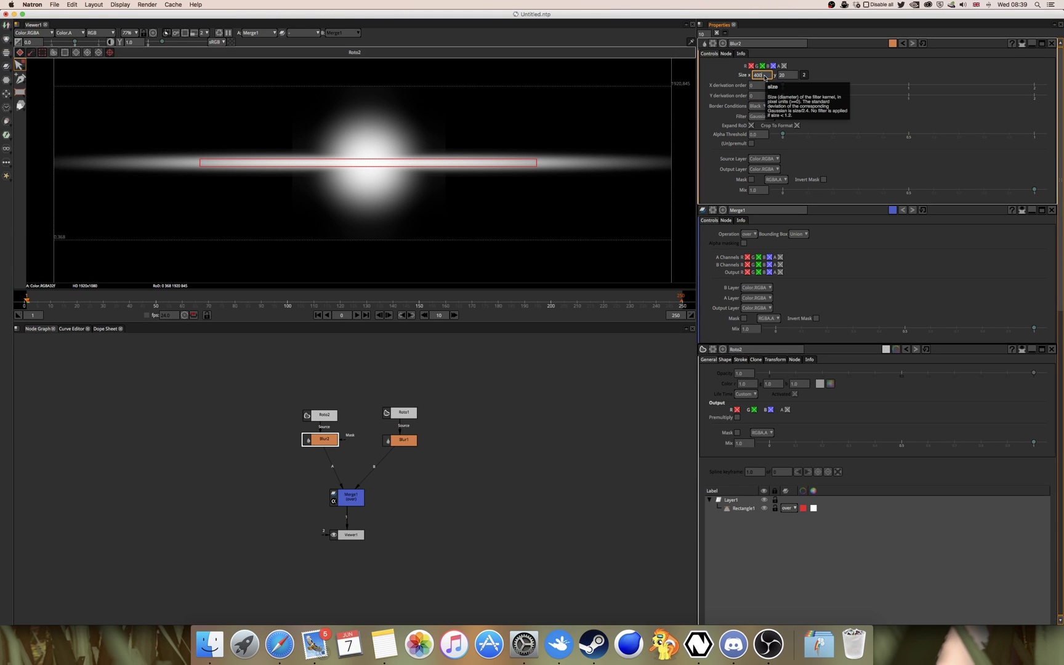
key(Return)
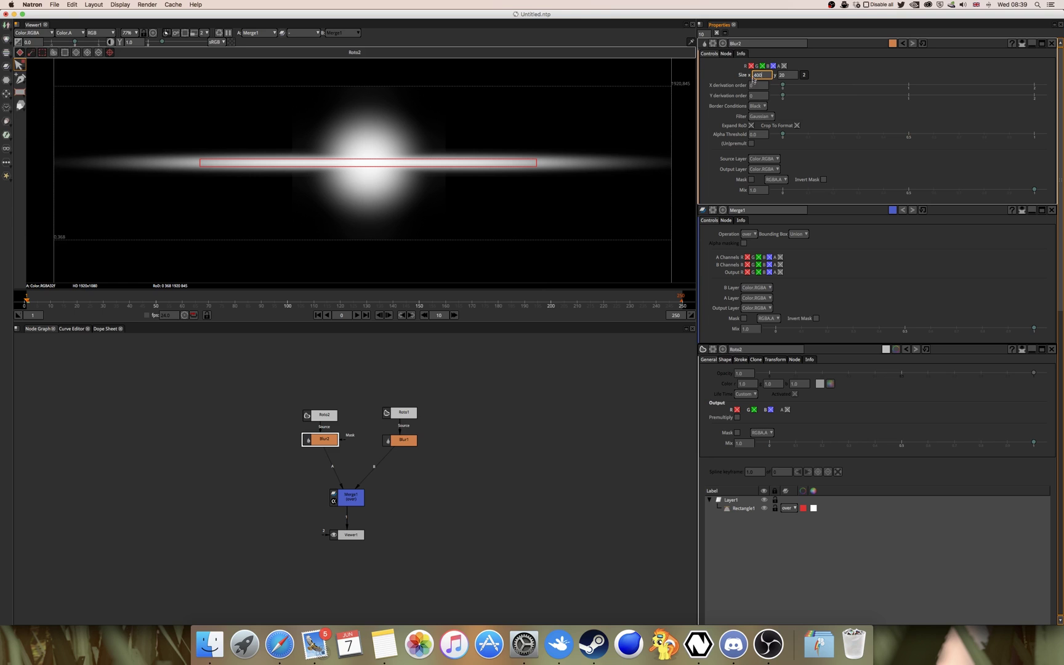
text(350)
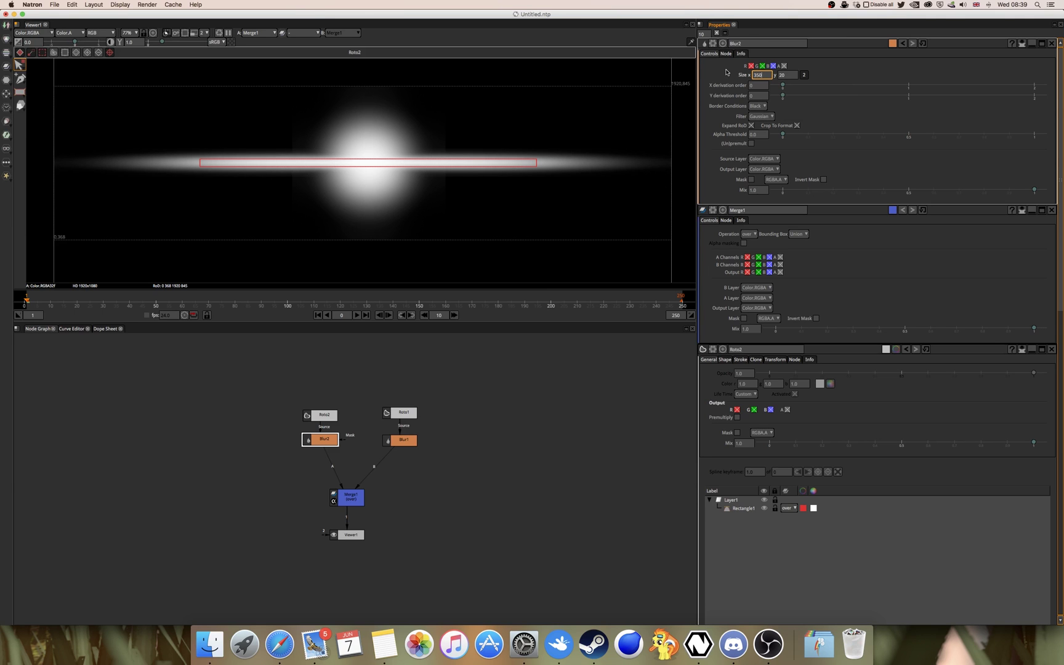
click(454, 535)
Duplicate Roto1 and Blur1 together and place the copies beside the originals
drag(479, 484, 403, 411)
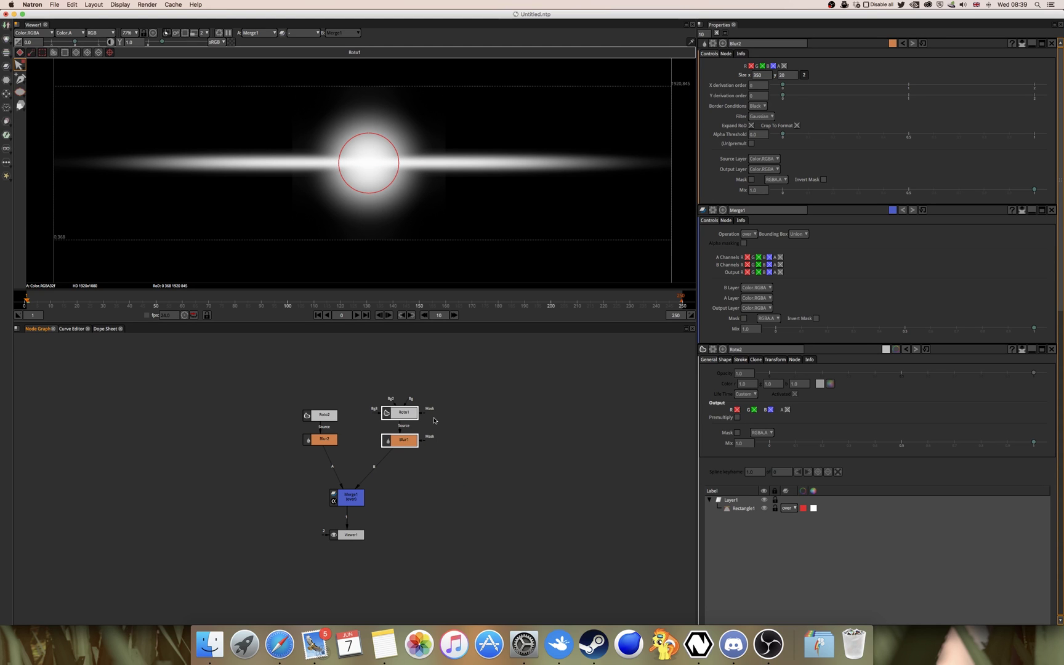
key(ctrl+c)
key(ctrl+v)
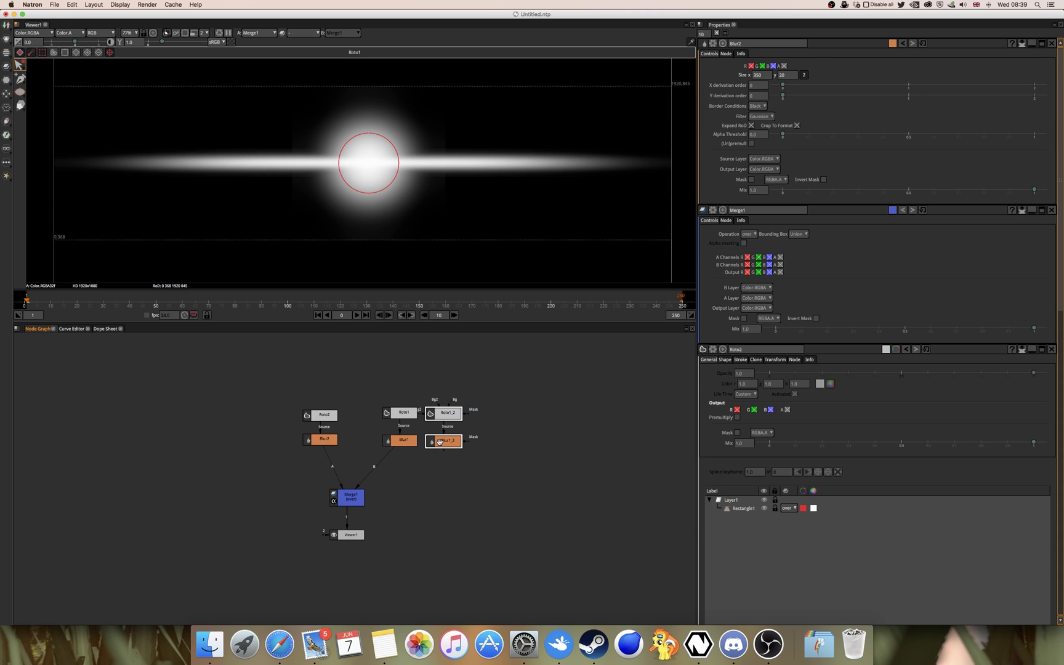
click(477, 443)
Split the copied Blur1_2's size into separate values and set x to 200 and y to 5
double_click(456, 443)
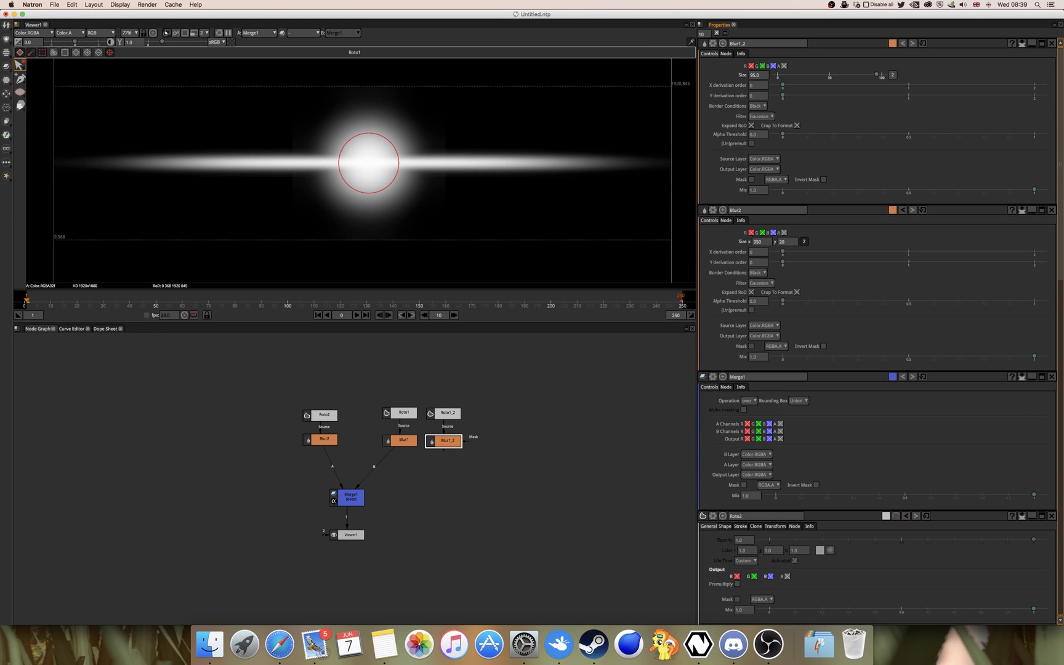
click(894, 76)
click(769, 76)
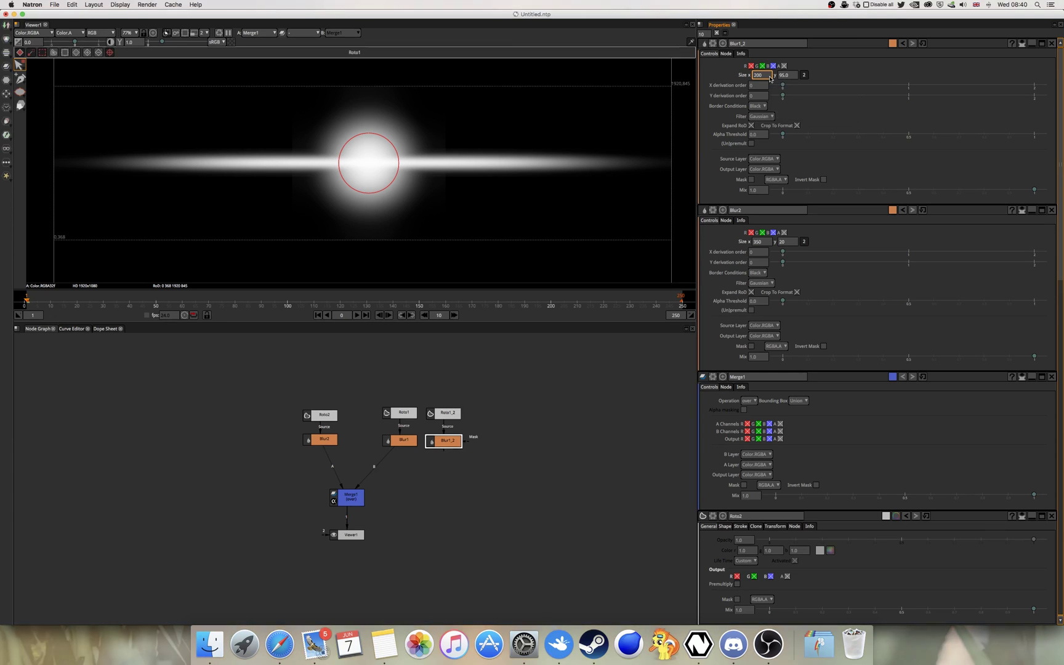
click(788, 75)
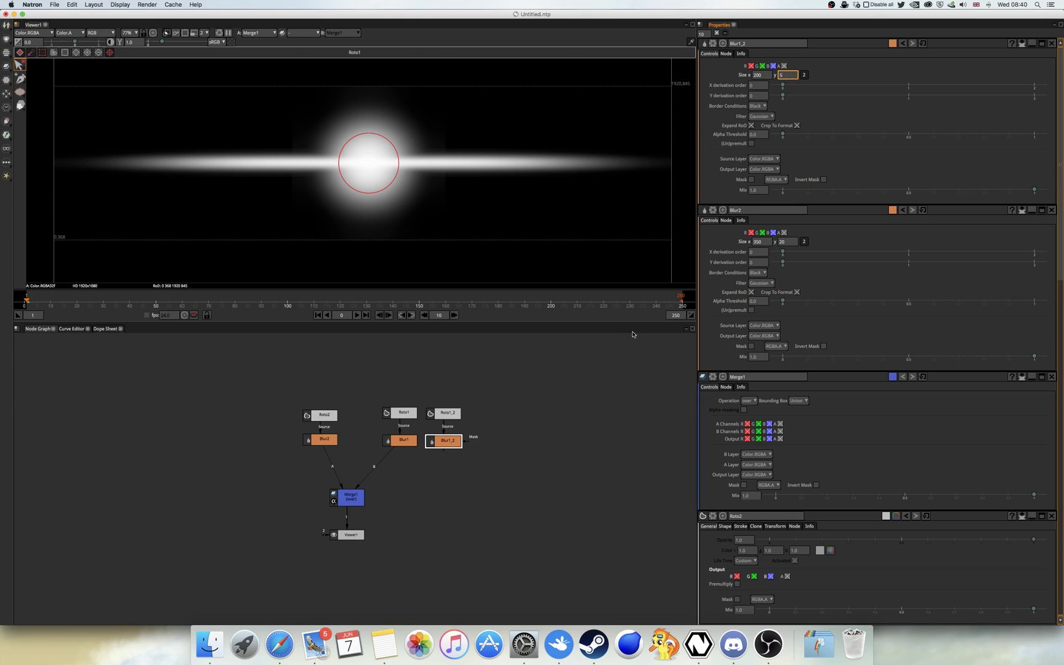
Add a second Merge node after Blur1_2, place it below Blur1 and move Merge1 down a little
click(442, 442)
key(Tab)
text(Me)
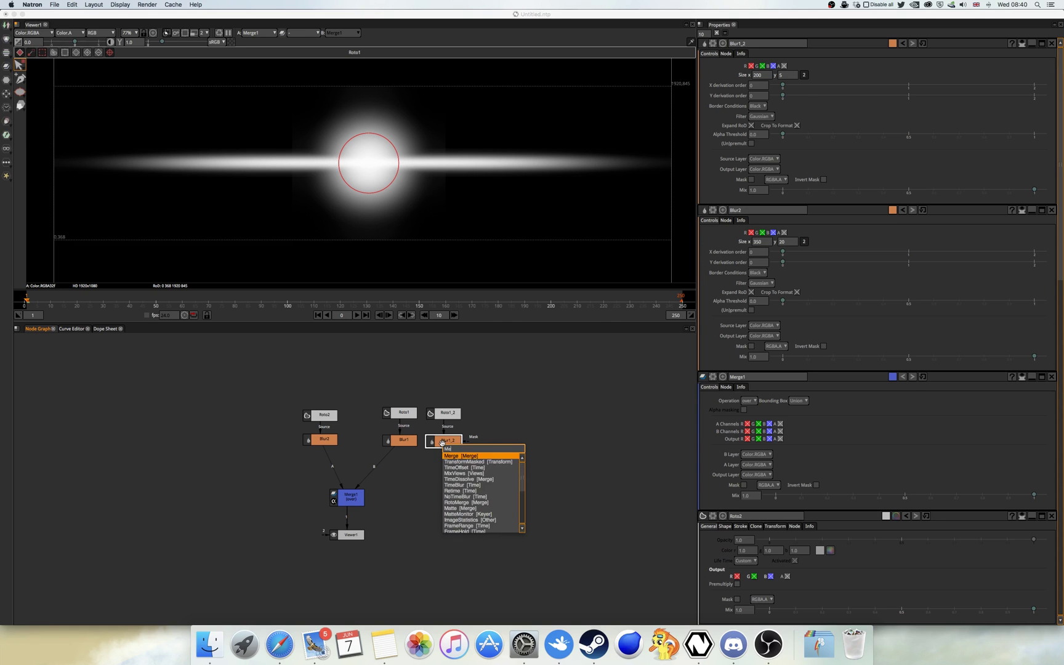
key(Return)
scroll(437, 437, up, 1)
drag(439, 471, 399, 478)
mouse_move(344, 504)
mouse_down()
mouse_move(379, 478)
mouse_move(340, 511)
mouse_up()
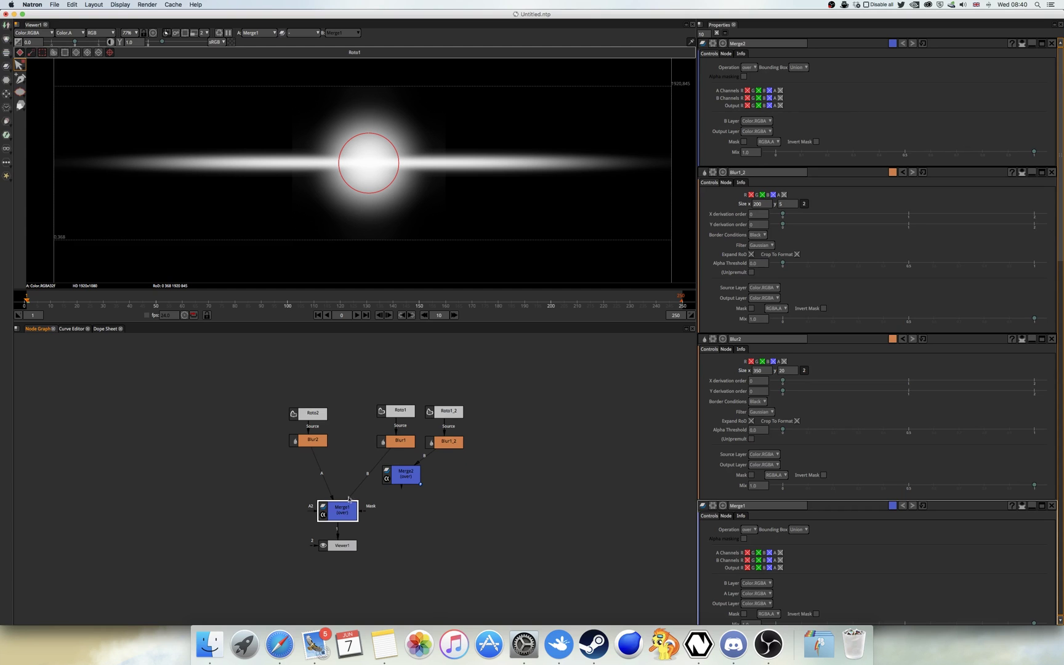
Reconnect Blur1 to Merge2's A input and feed Merge2 into Merge1's B input
click(394, 480)
drag(396, 456, 407, 470)
click(400, 411)
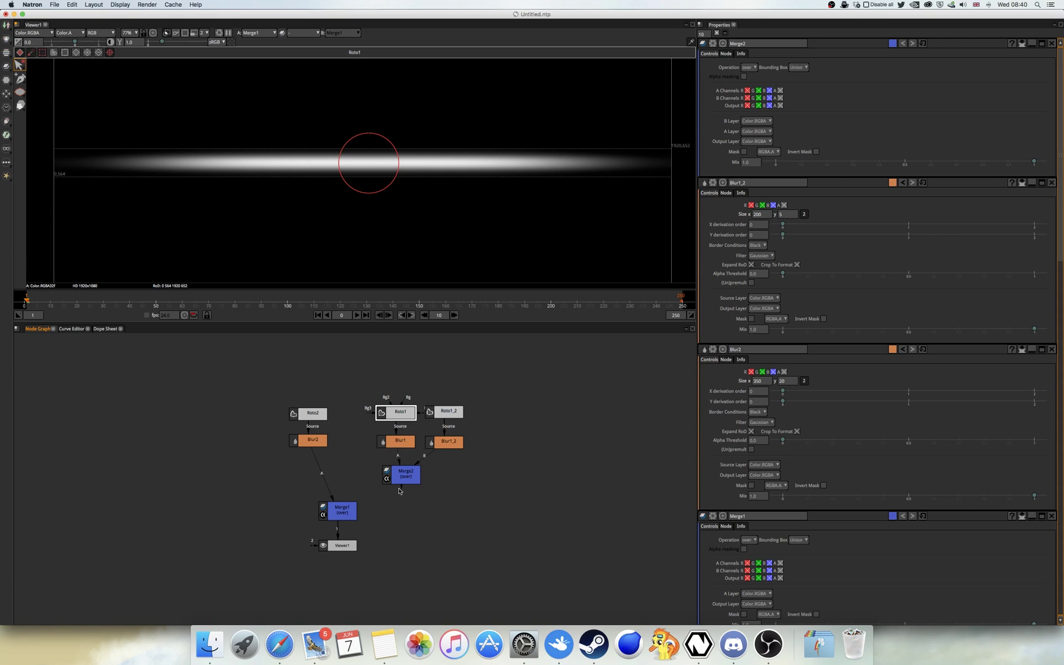
drag(392, 483, 343, 509)
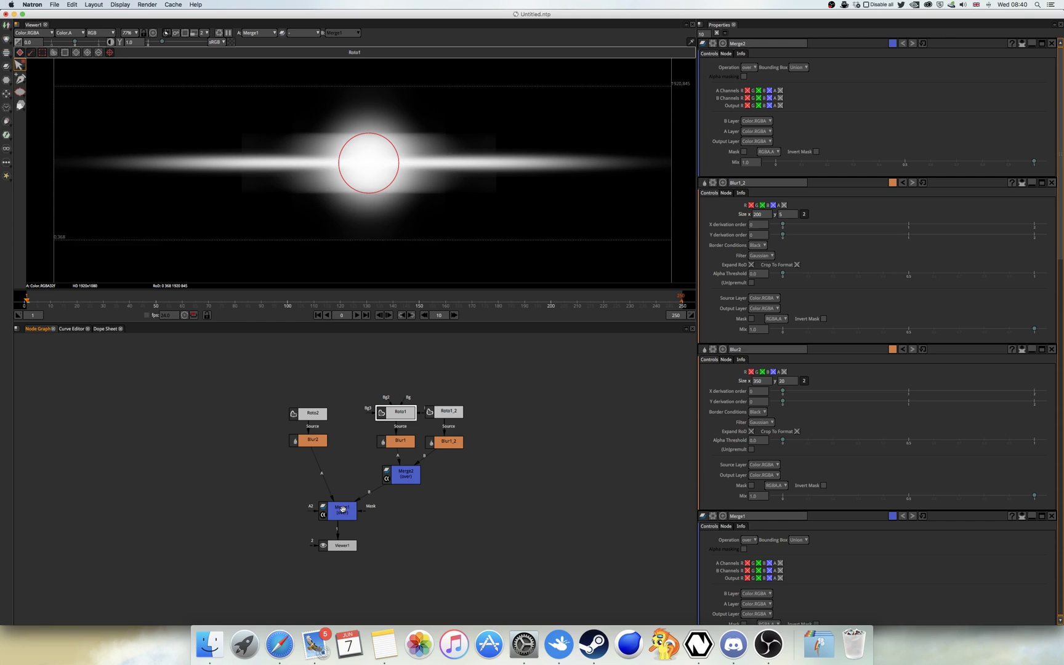
Set Blur1_2's y size to 10
click(403, 475)
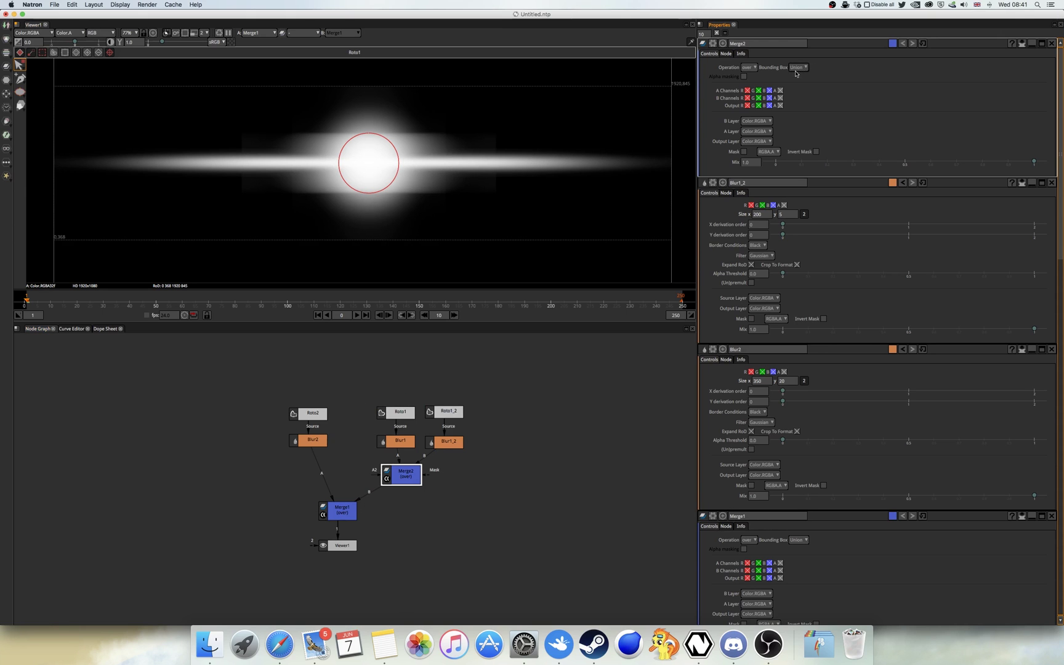
click(788, 214)
text(10)
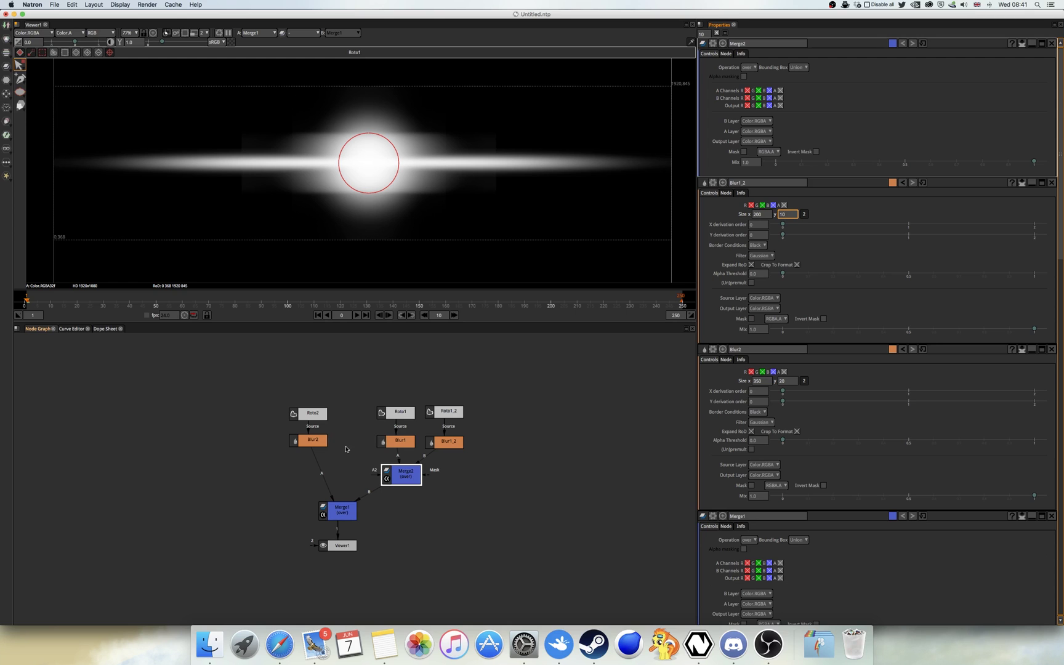
Duplicate Roto2 and Blur2 together and place the copies beside the originals
drag(270, 413, 335, 459)
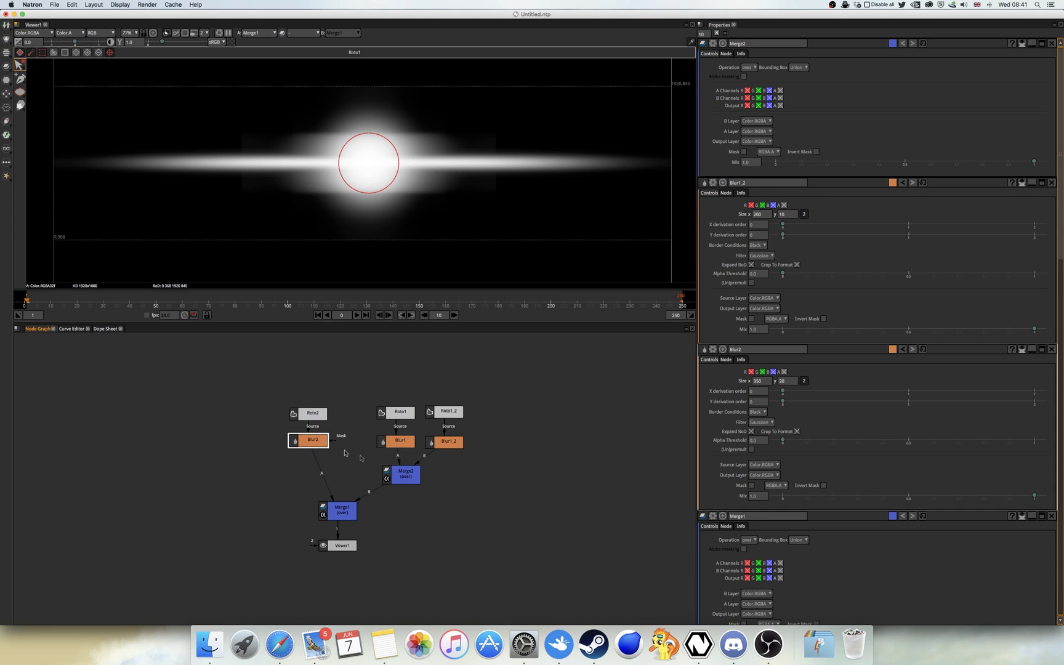
drag(307, 413, 266, 422)
key(ctrl+c)
key(ctrl+v)
click(259, 495)
Combine the copied Blur2_2's x and y sizes into a single value and set it to 200
click(265, 444)
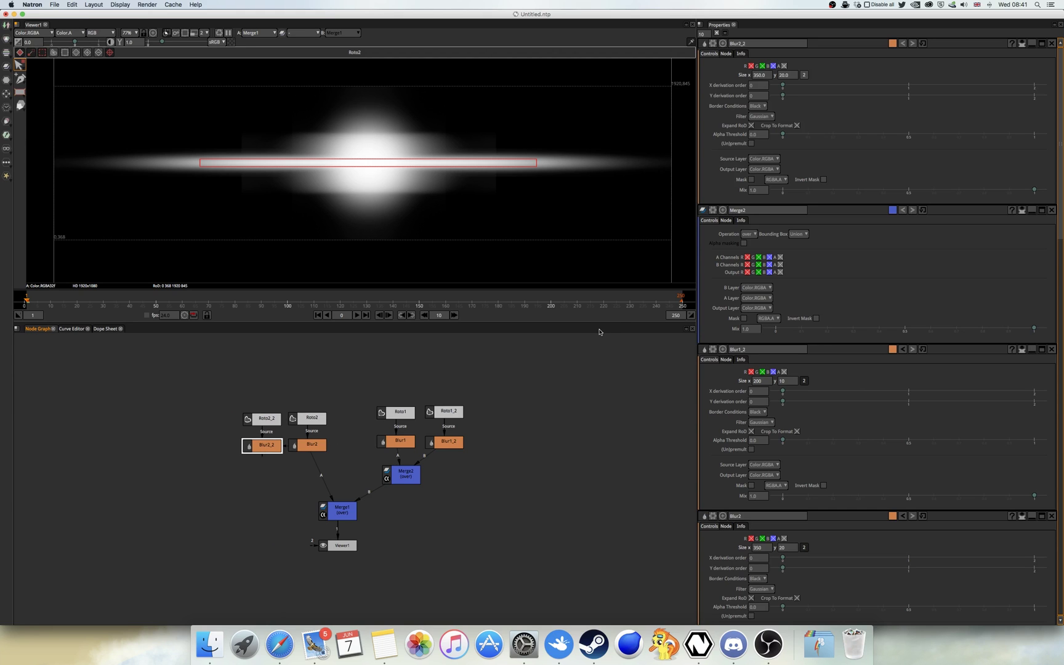
click(804, 75)
double_click(755, 75)
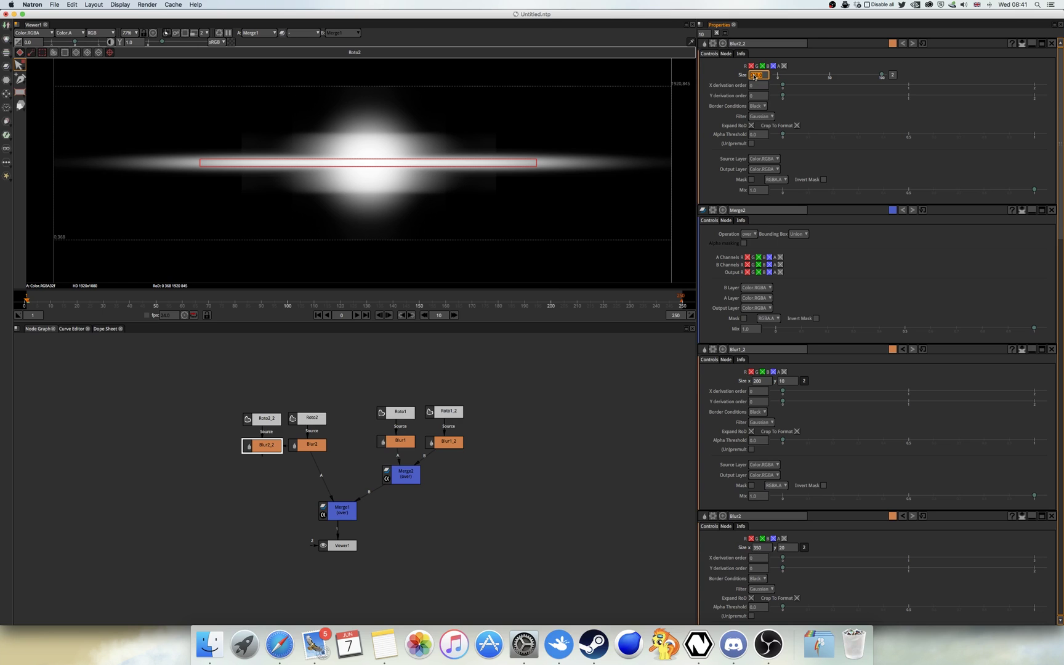
click(755, 75)
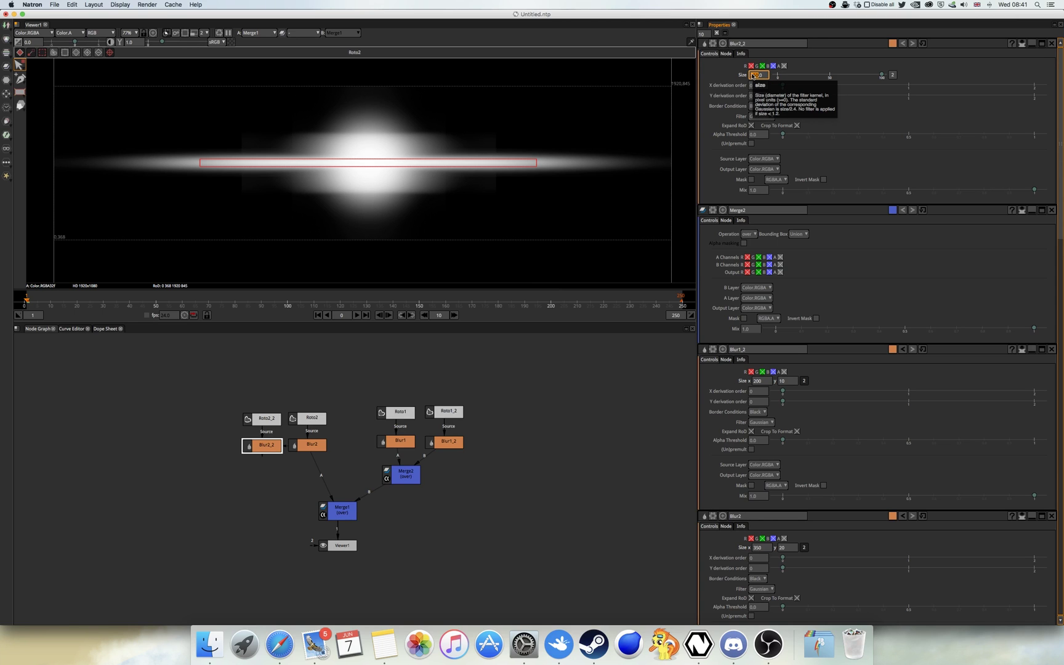
text(1)
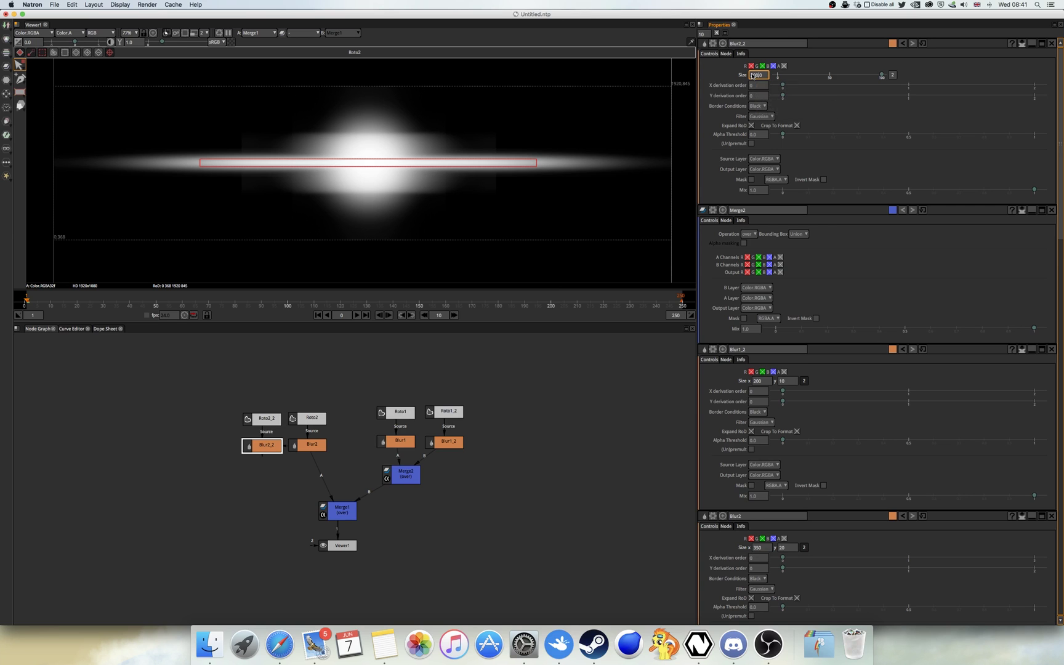
Add a third Merge node after Blur2_2 and connect Blur2 to its A input
click(304, 449)
click(266, 450)
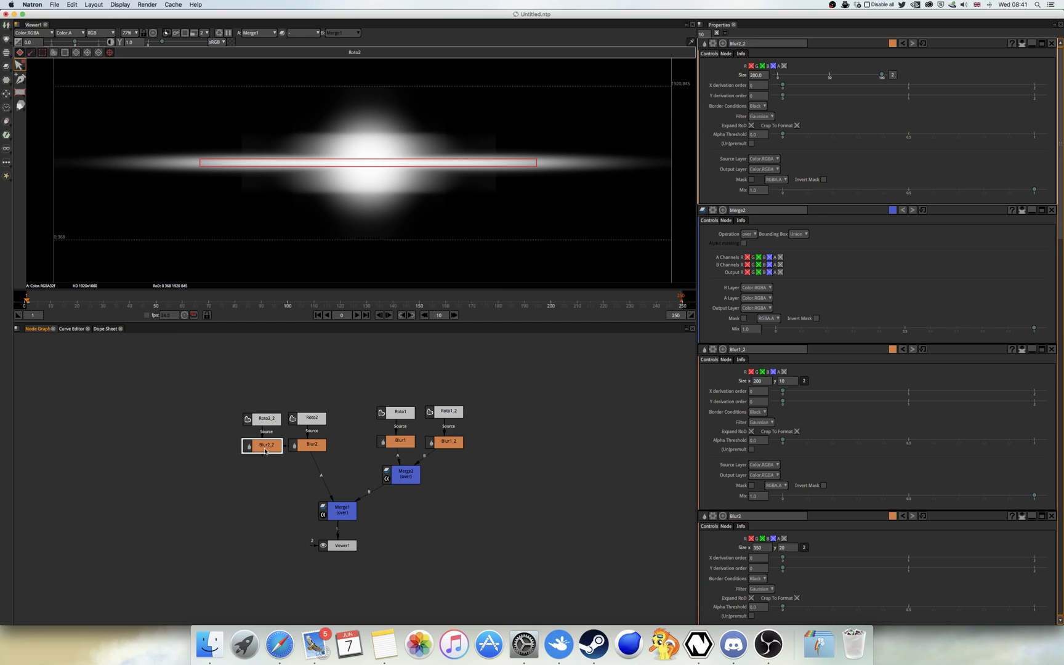
key(Tab)
text(m)
key(Return)
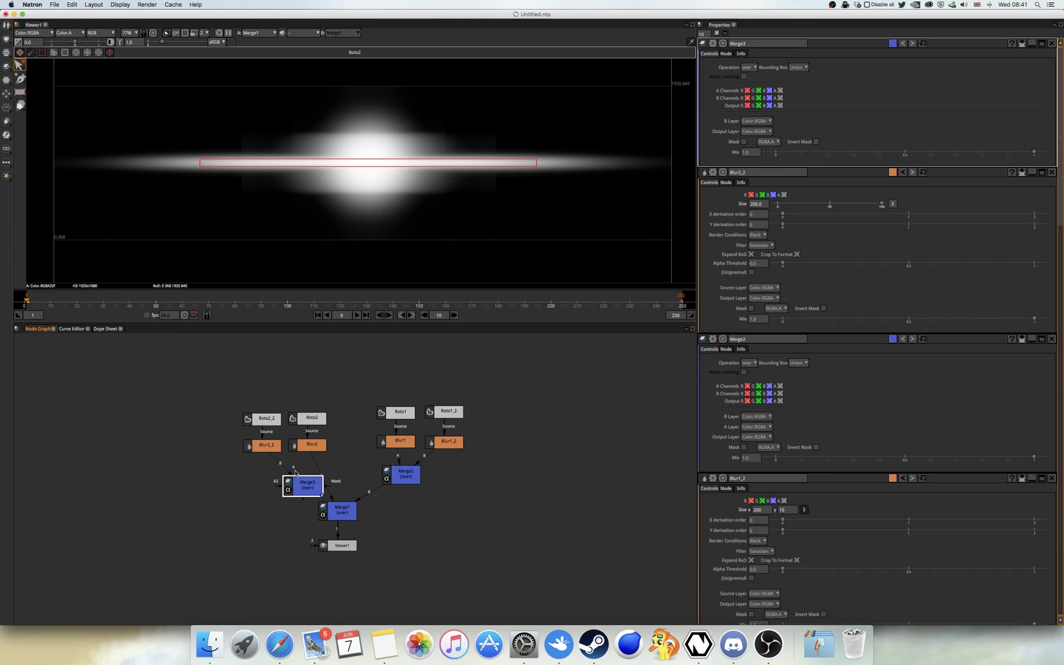
drag(316, 451, 317, 452)
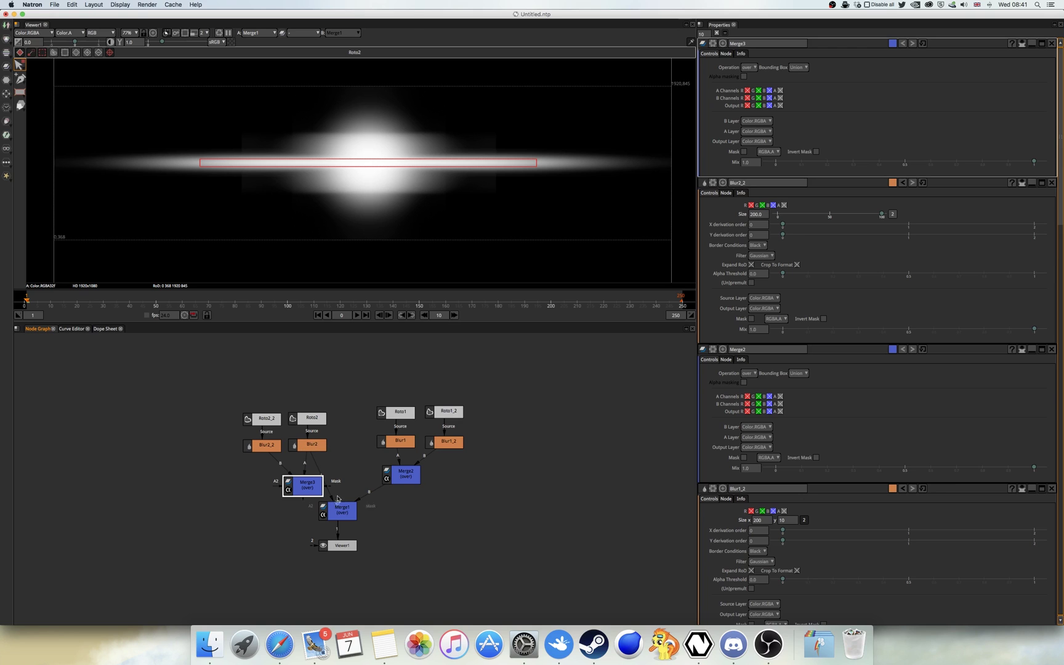
Connect Merge3 to Merge1's A input and shift the Roto2, Roto2_2, Blur2 and Blur2_2 nodes to line up above Merge3
drag(293, 489, 297, 478)
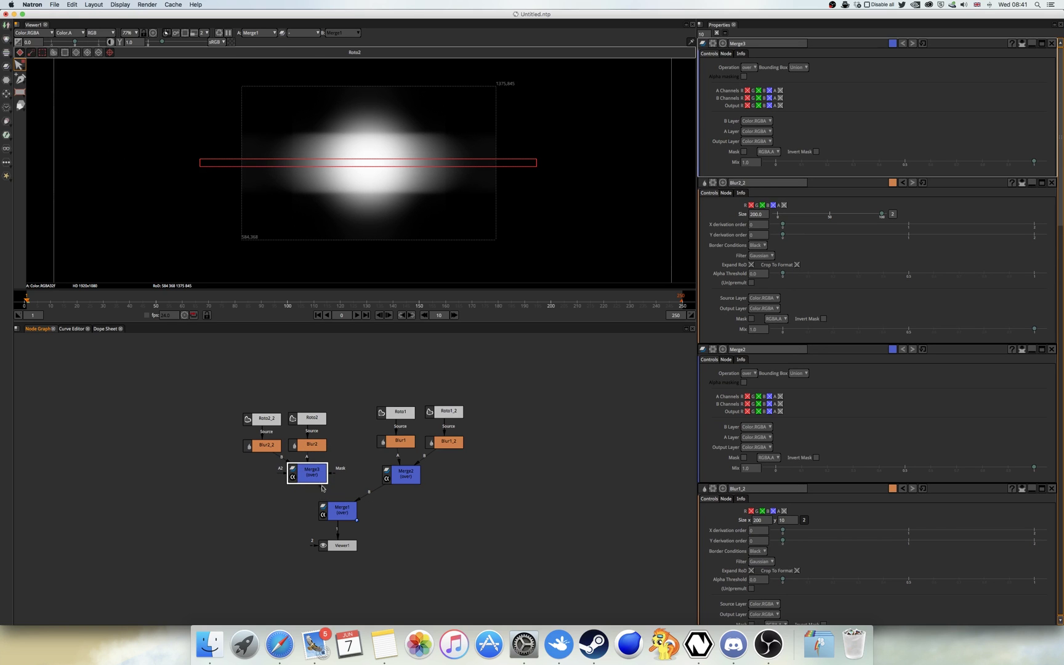
drag(325, 485, 346, 507)
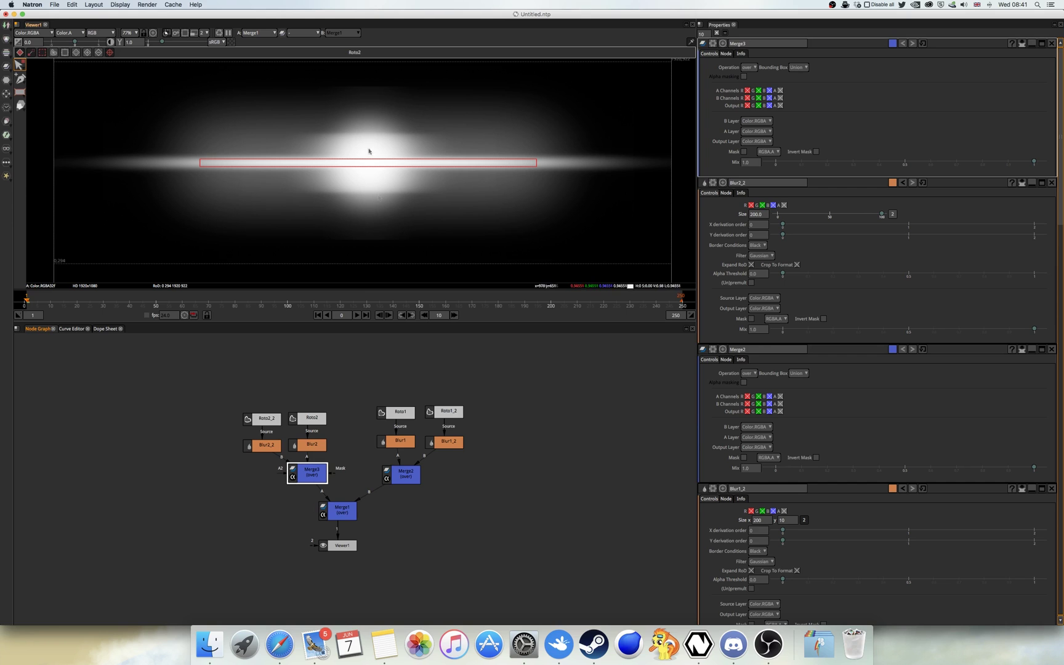
drag(233, 401, 317, 484)
drag(229, 390, 329, 448)
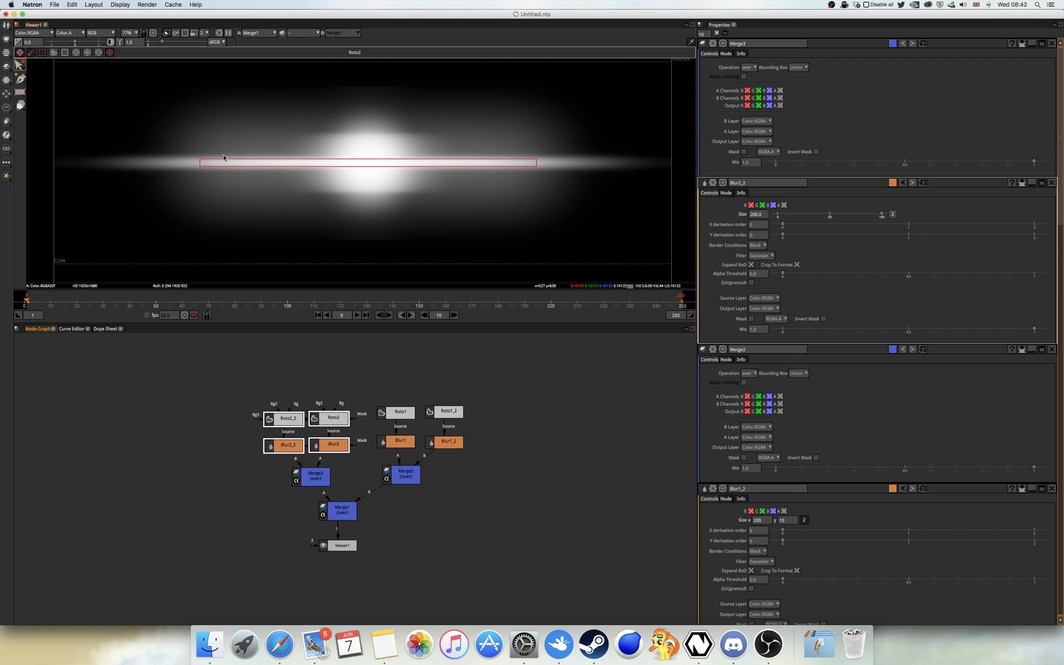
Move Viewer1 further down to make room and insert a Grade node after Merge1
drag(352, 546, 356, 585)
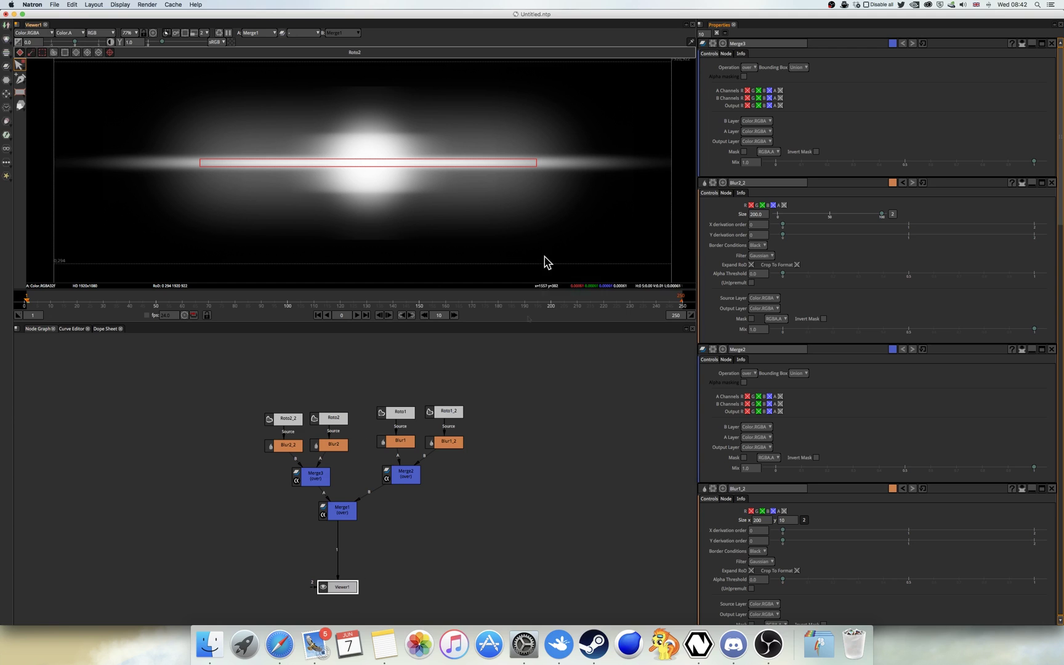
click(340, 515)
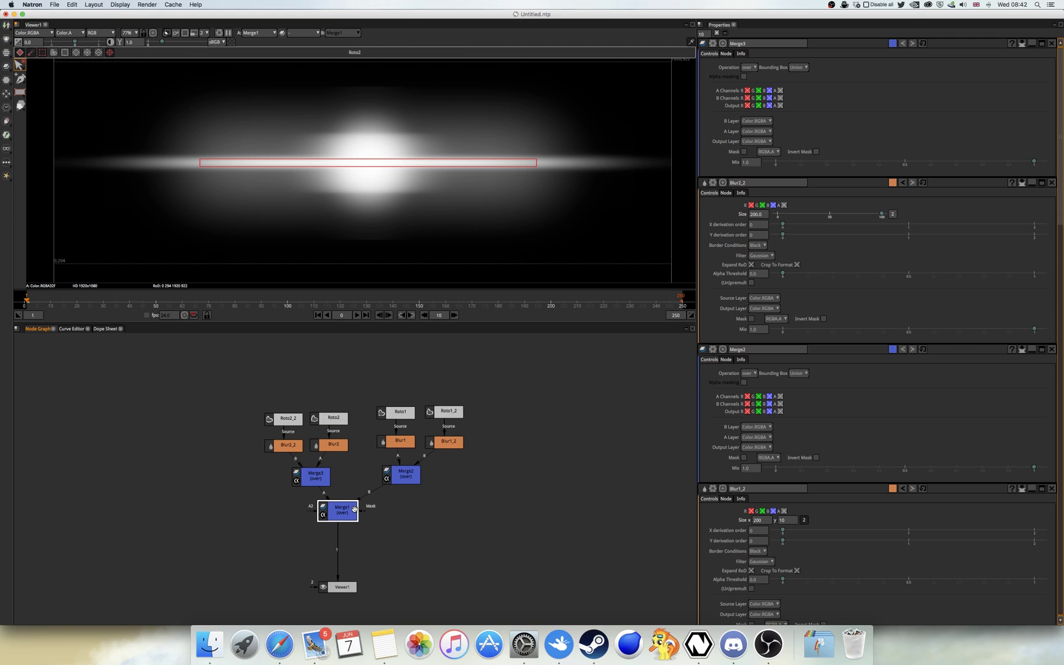
key(Tab)
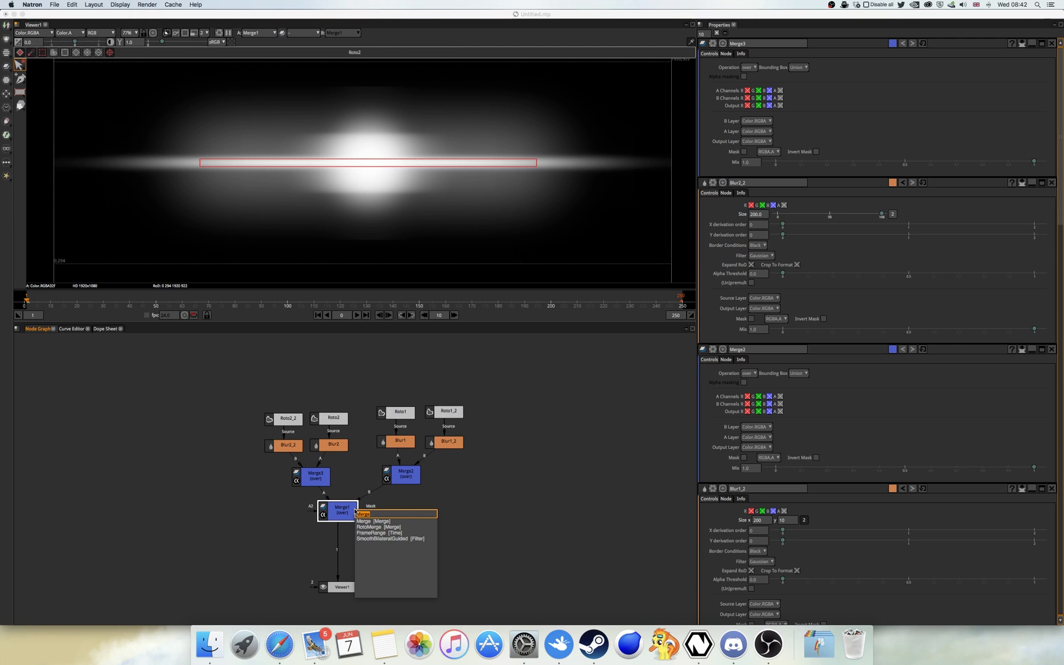
text(grade)
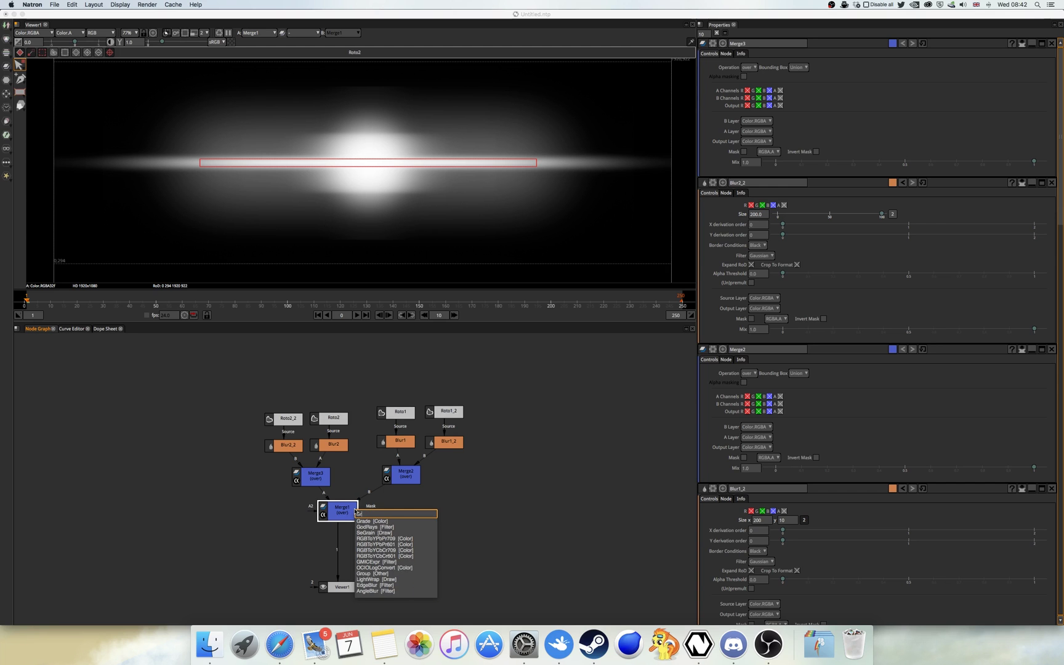
key(Return)
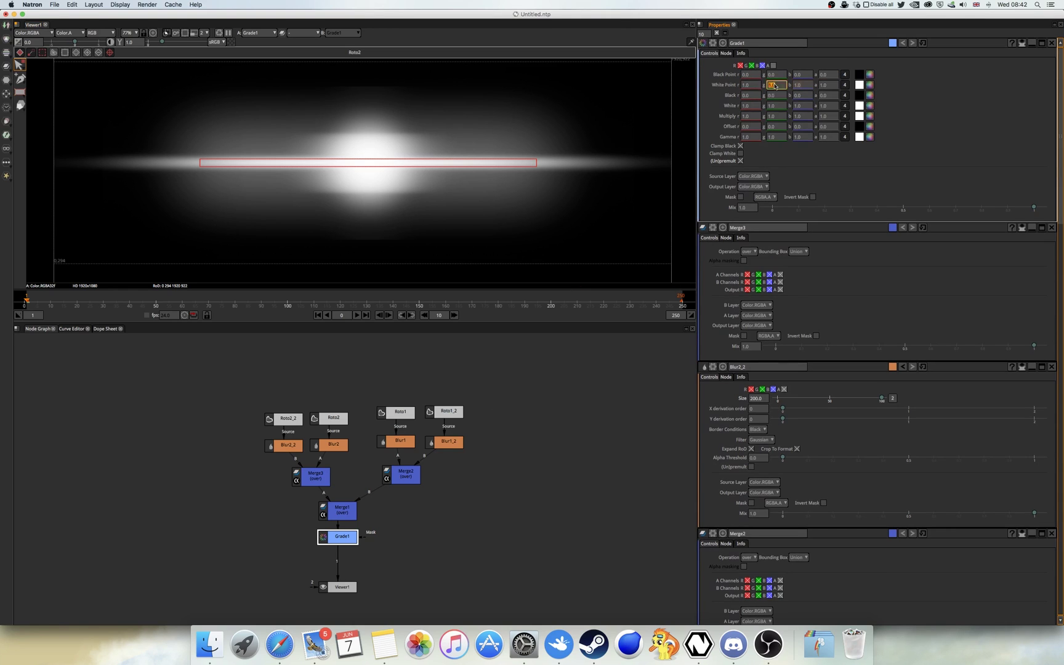
Set Grade1's white point to a light red of about RGB 255, 128, 130 to tint the flare cyan
click(869, 85)
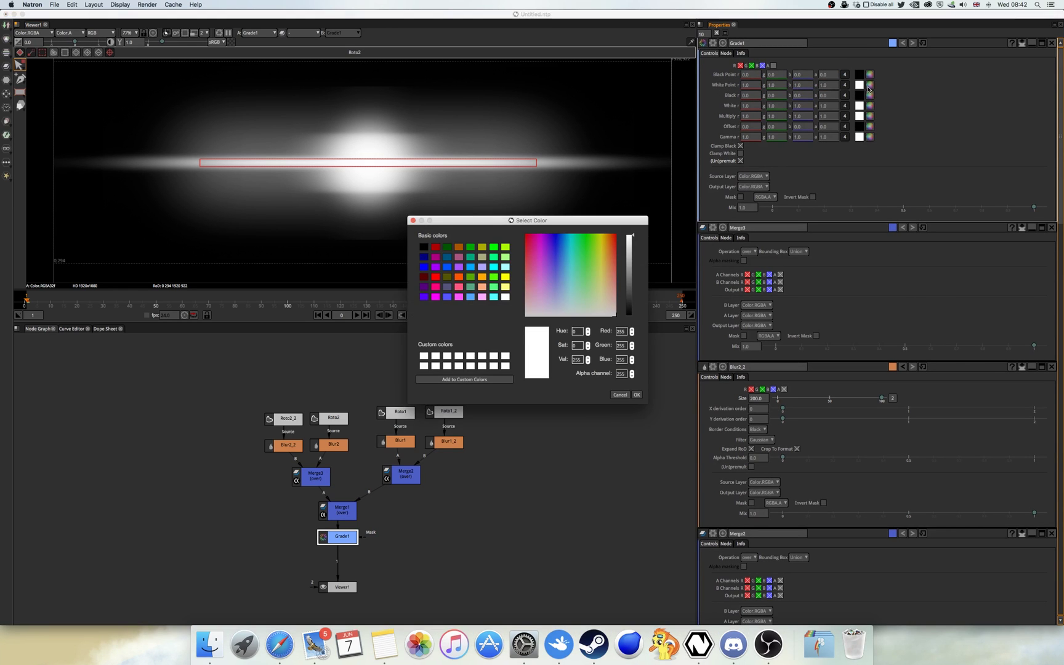
drag(550, 262, 521, 233)
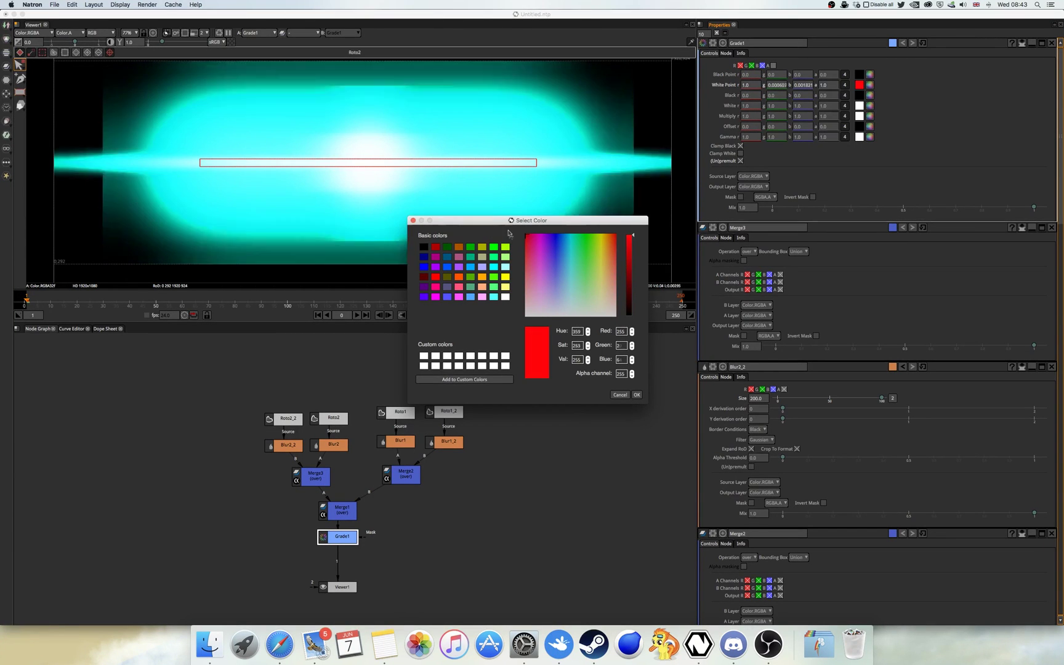
drag(509, 242, 526, 275)
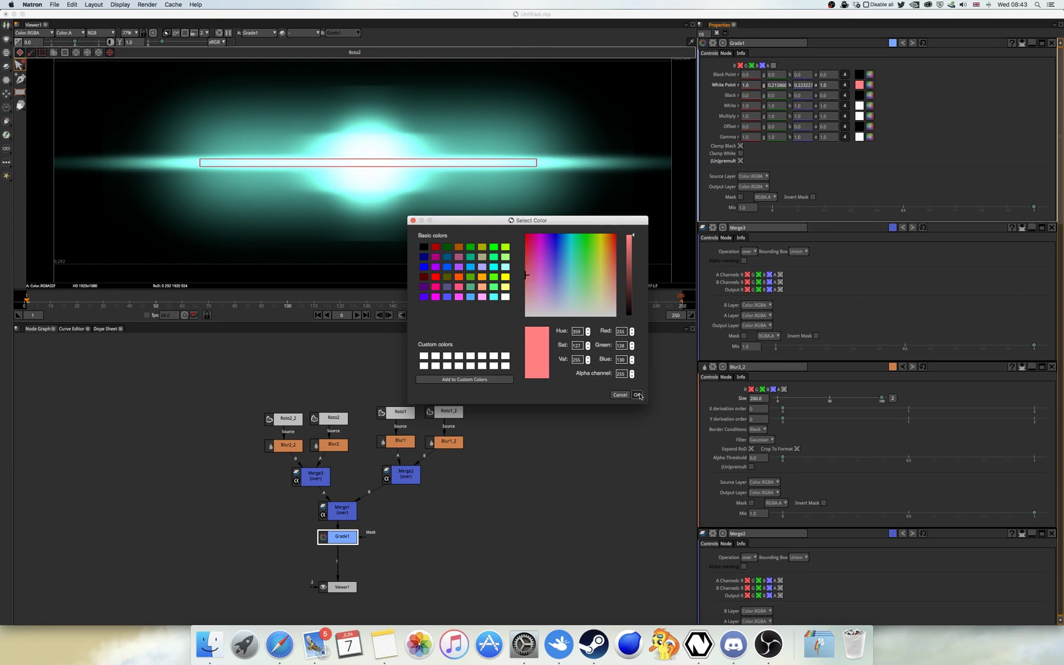
click(638, 395)
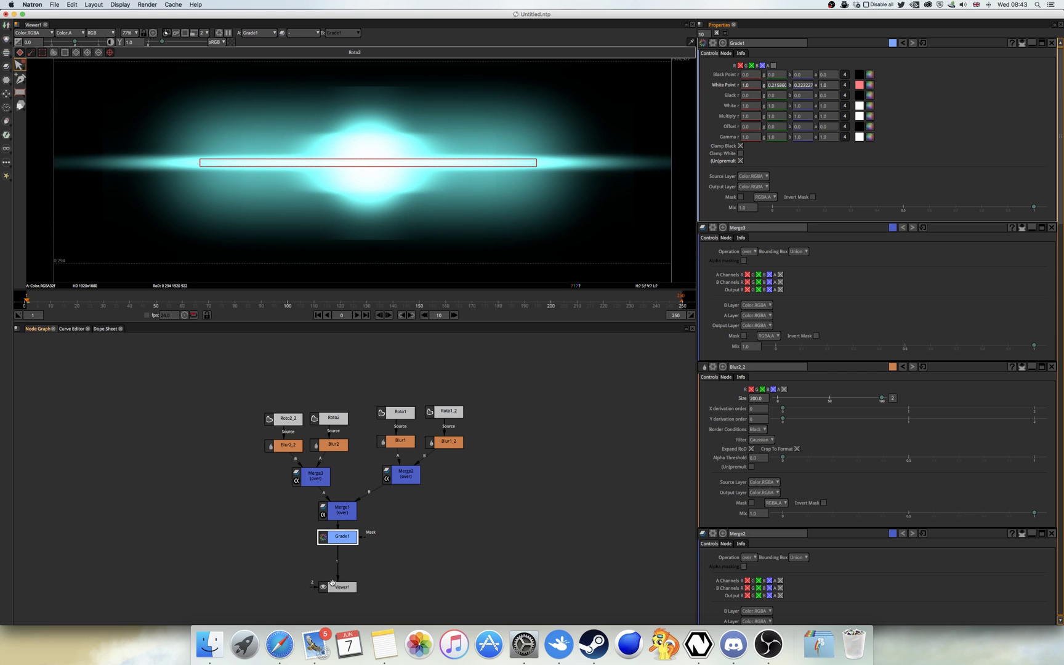
Move Viewer1 down a little and insert a Transform node between Grade1 and Viewer1
drag(338, 588, 338, 608)
key(Tab)
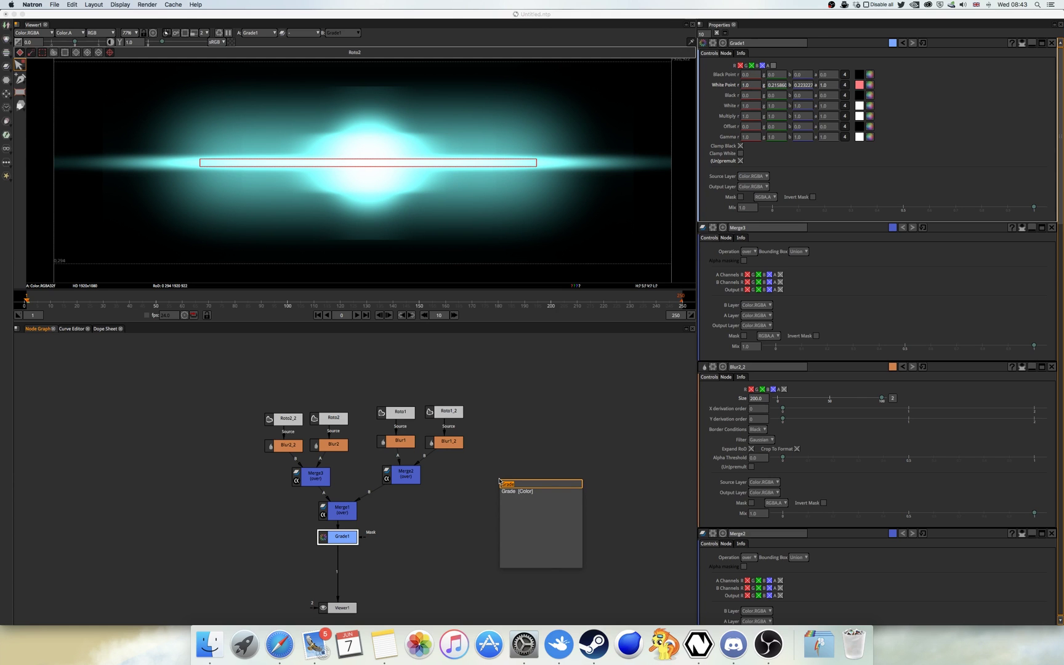
text(Trans)
key(Return)
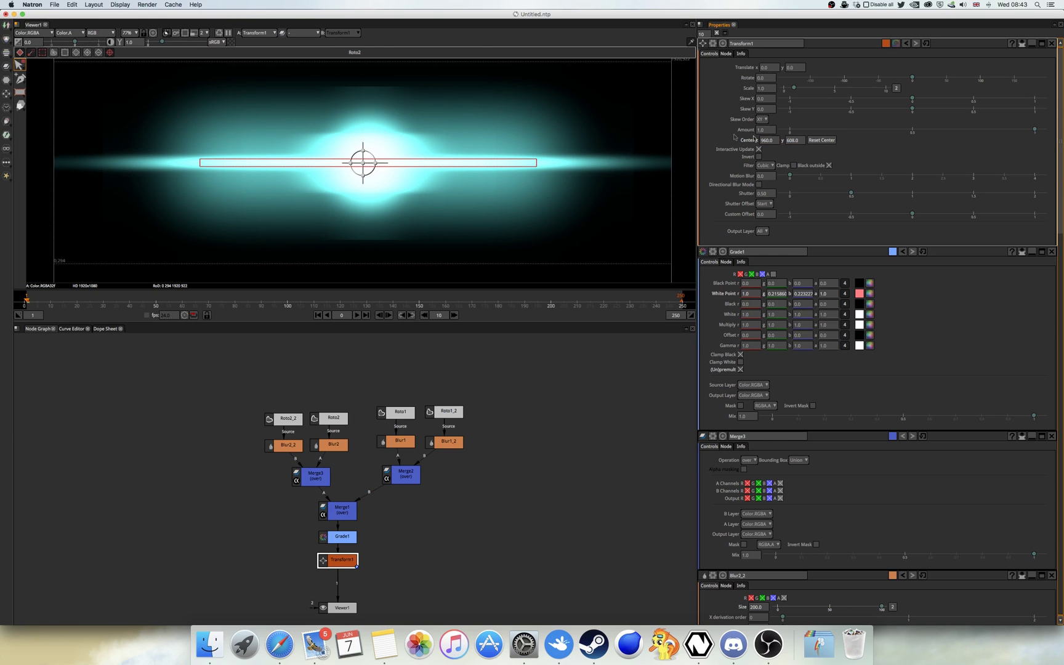
Try Transform1 center values of 900 for y, and 1200 and 950 for x
double_click(795, 140)
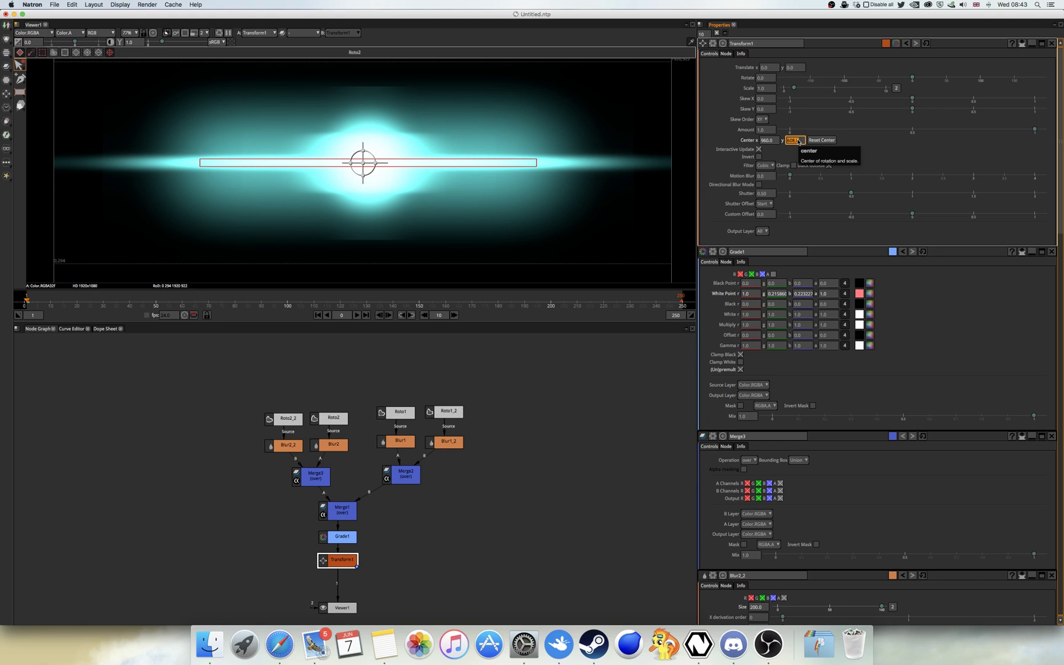
key(Return)
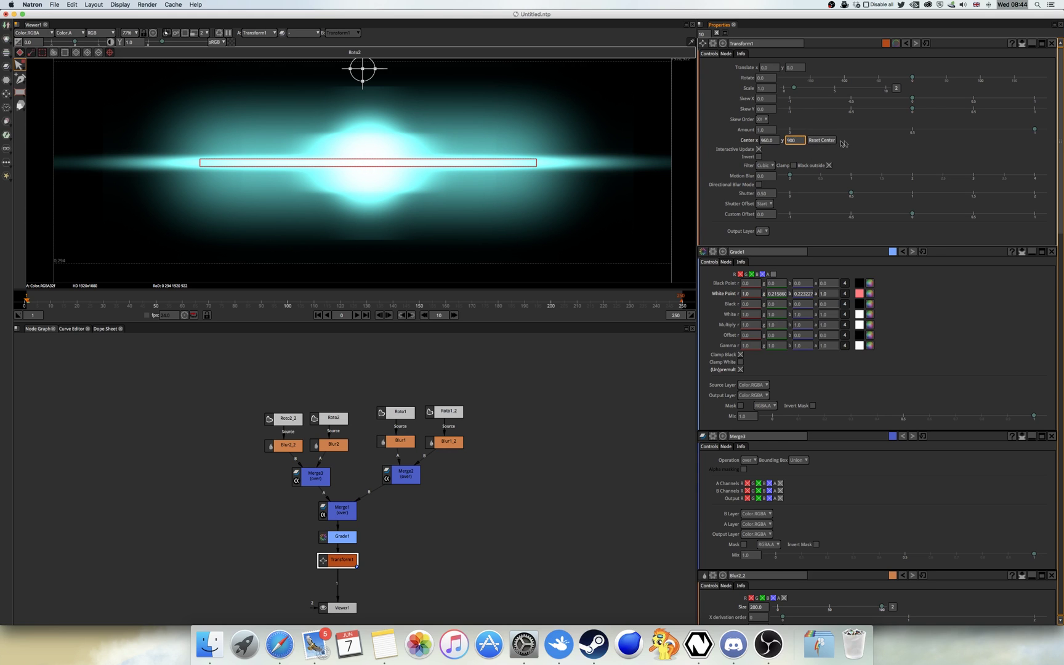
key(ctrl+z)
double_click(774, 141)
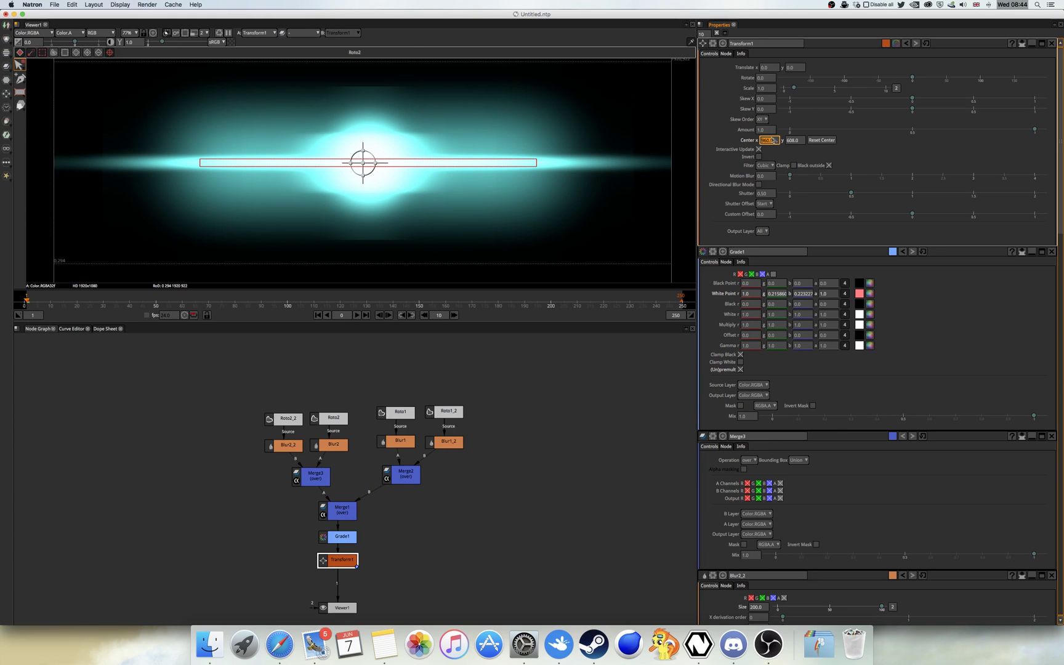
text(1200)
key(Return)
double_click(774, 141)
text(950)
key(Return)
Set Transform1's center to x 980 and y 610 so that it sits on the middle of the glow
text(980)
key(Tab)
text(610)
key(Return)
click(501, 202)
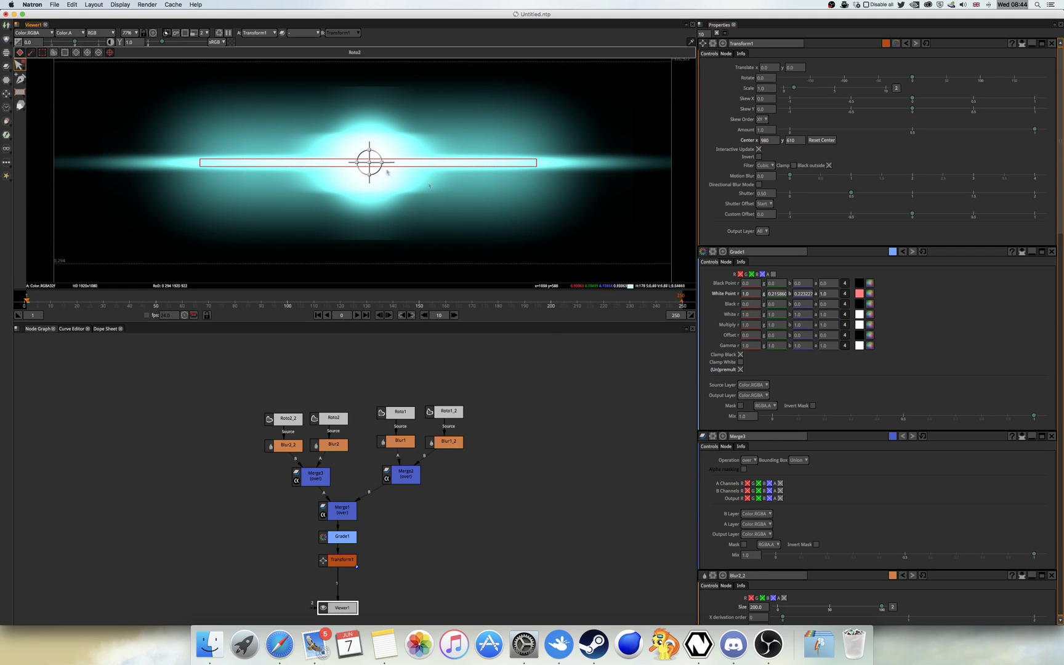
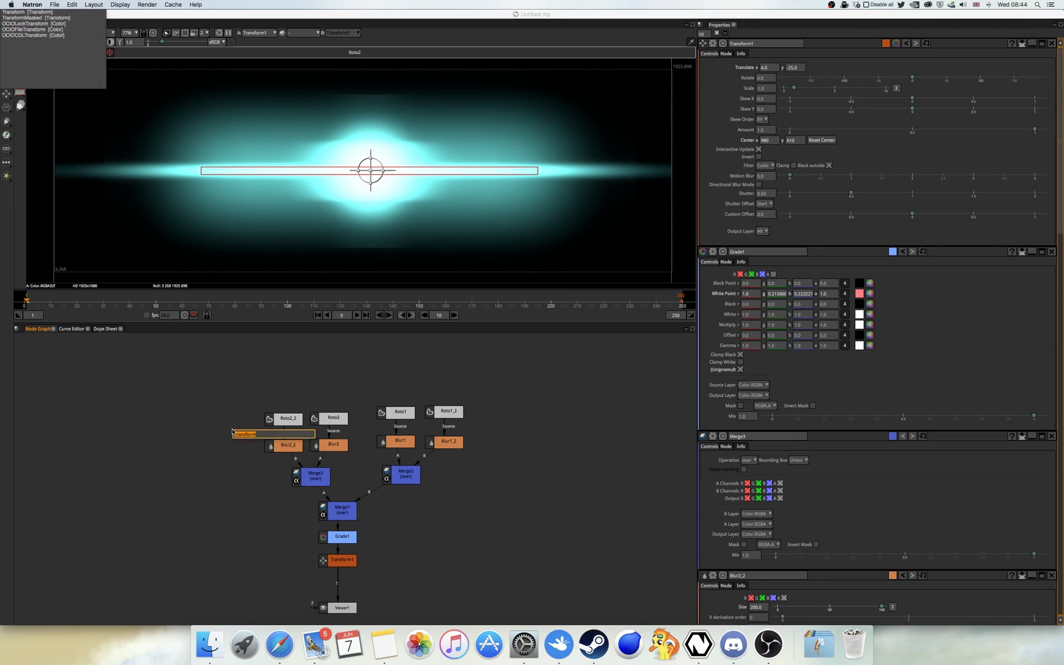
Add a Backdrop node and size it to enclose all nodes from the Rotos down to Transform1, leaving Viewer1 outside
text(Back)
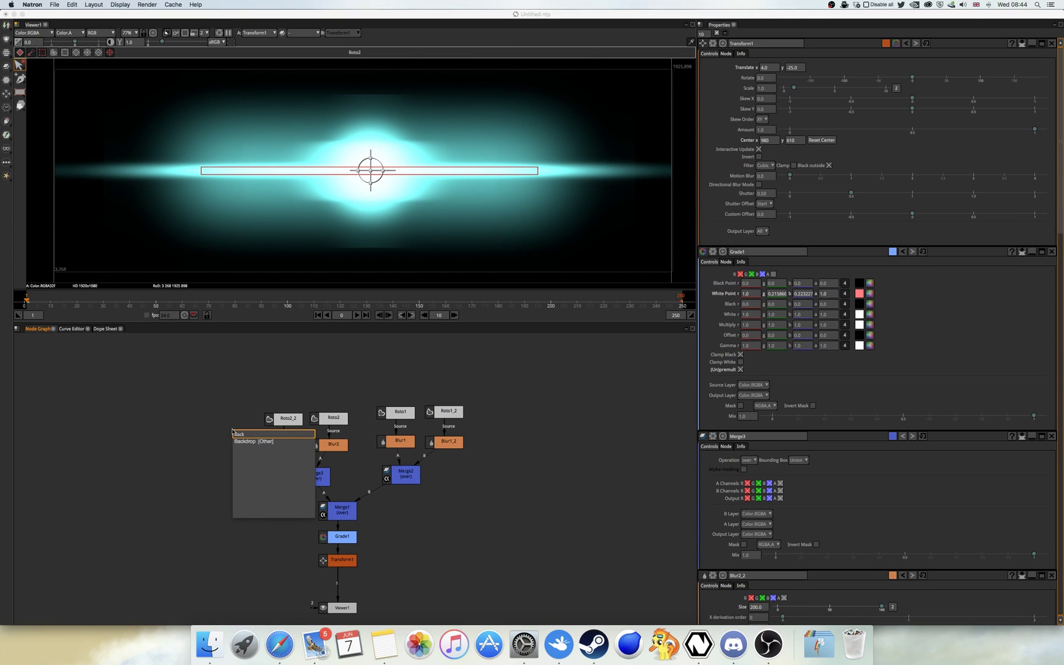
key(Return)
drag(248, 434, 485, 575)
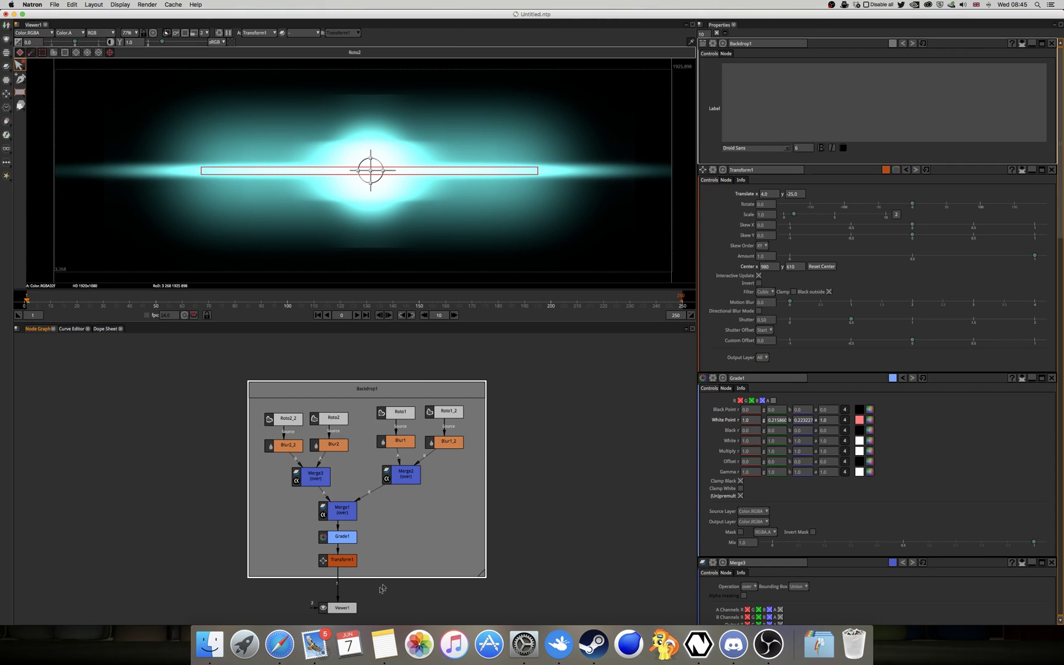
Rename the backdrop to Lens Flare and move it with its nodes upward, away from Viewer1
double_click(753, 44)
key(BackSpace)
drag(377, 391, 353, 359)
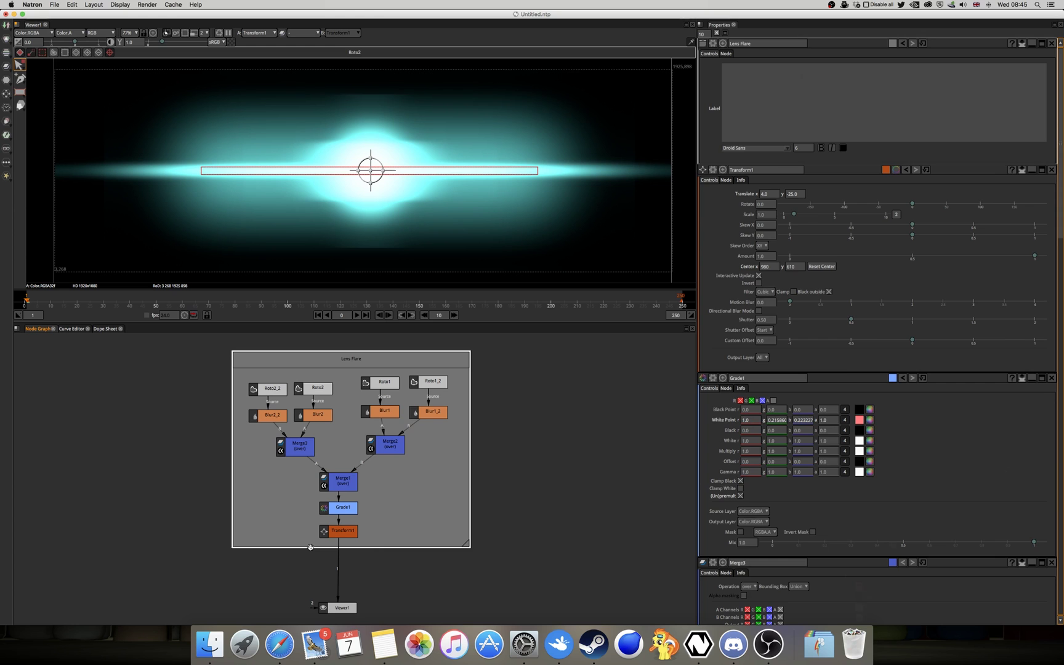
double_click(433, 412)
click(901, 44)
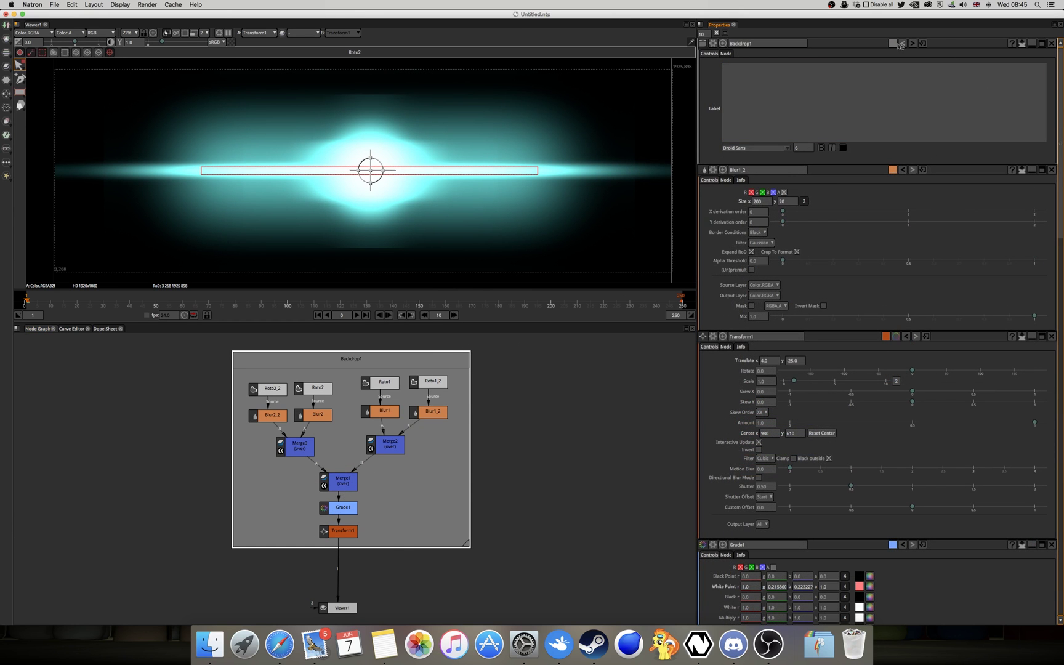
click(912, 44)
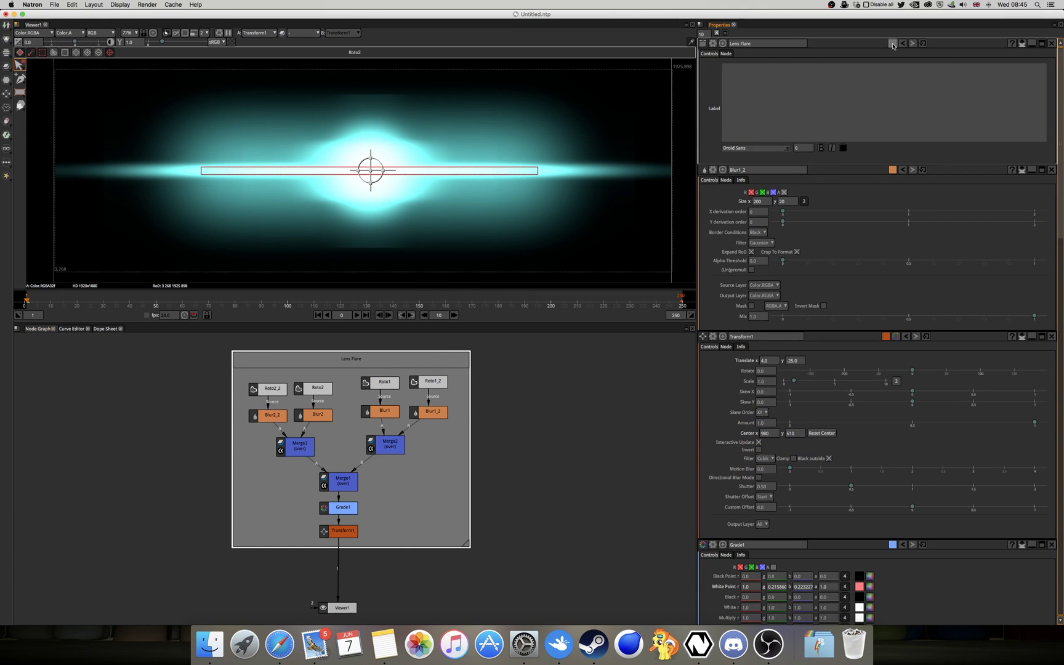
Color the Lens Flare backdrop teal with a hue of 180 and saturation and value of 170
click(892, 43)
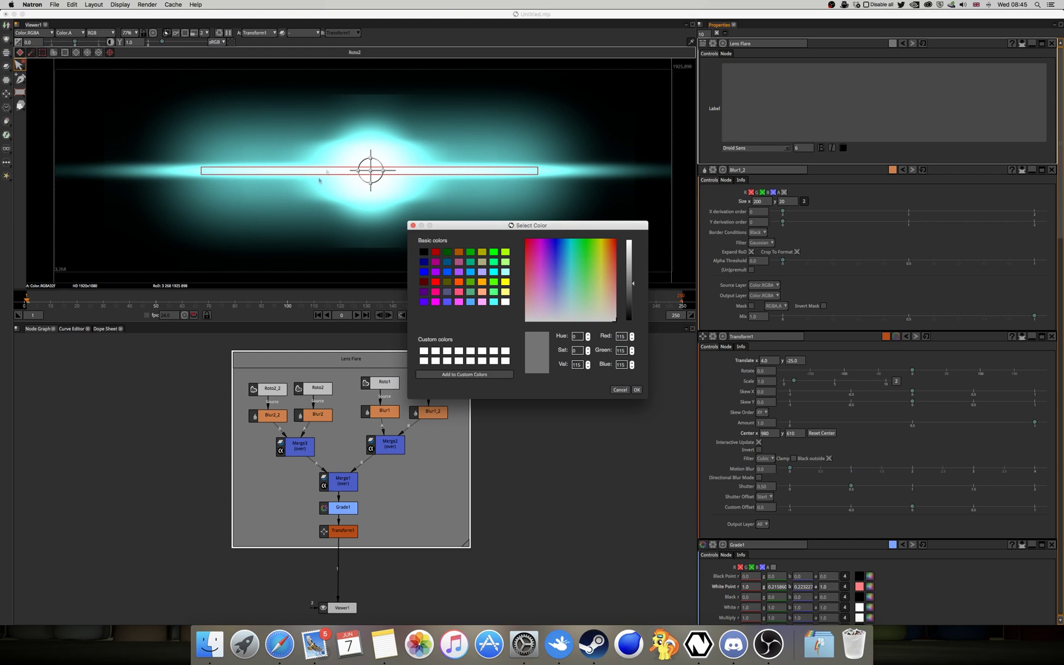
click(571, 267)
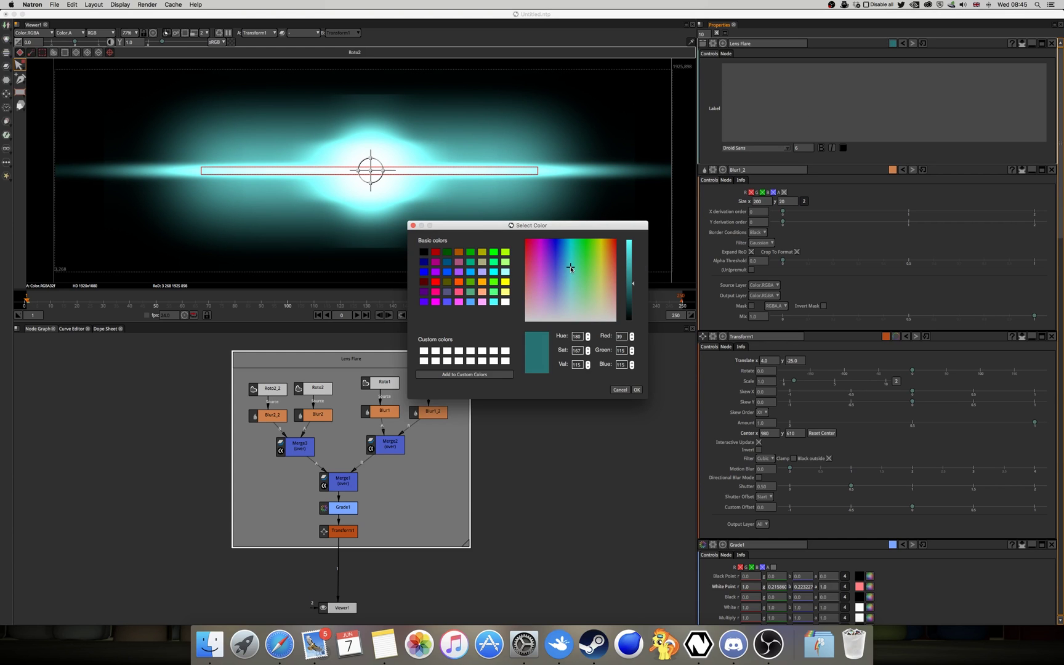
click(630, 271)
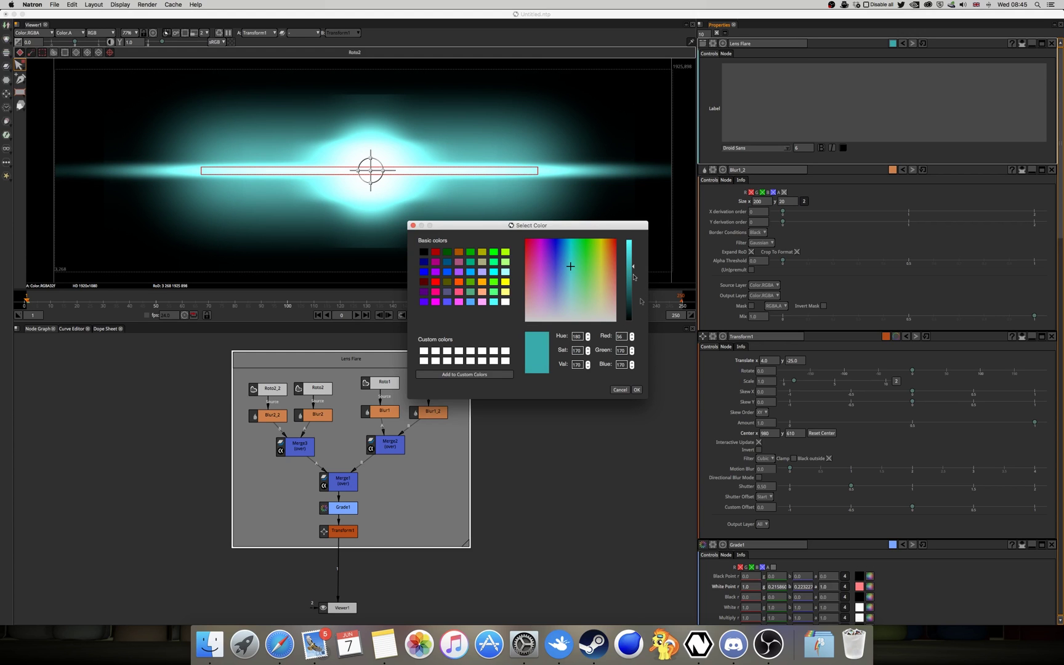
click(637, 389)
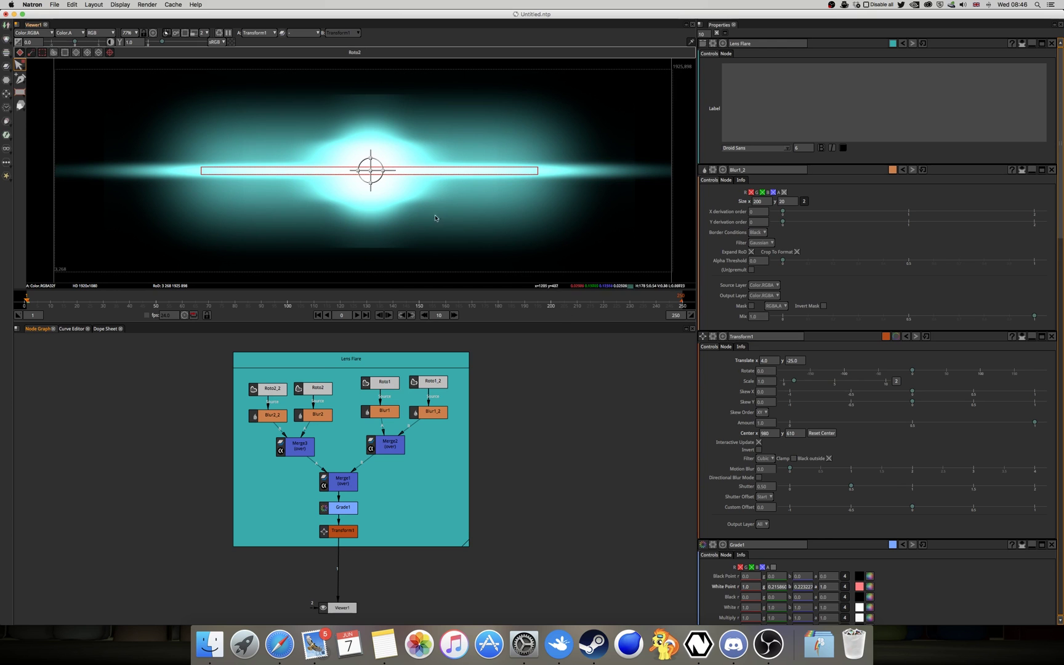
Reposition and rotate the flare with Transform1's viewer handles, to a translate of about x -5, y -95 and a rotation of 360
scroll(431, 234, down, 5)
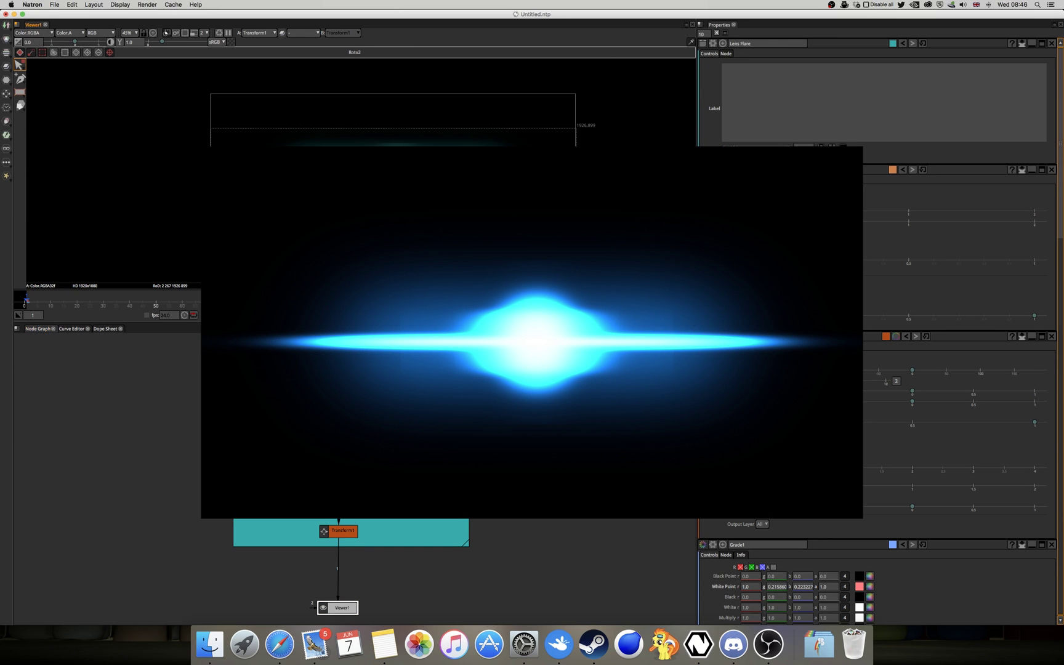
scroll(395, 187, up, 5)
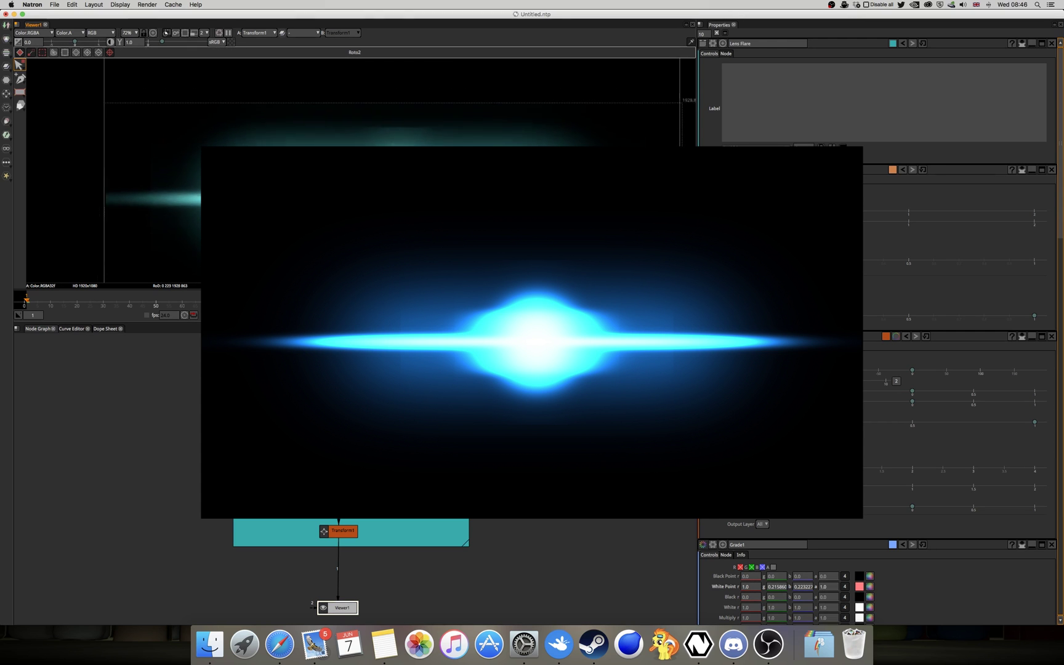
scroll(408, 185, down, 4)
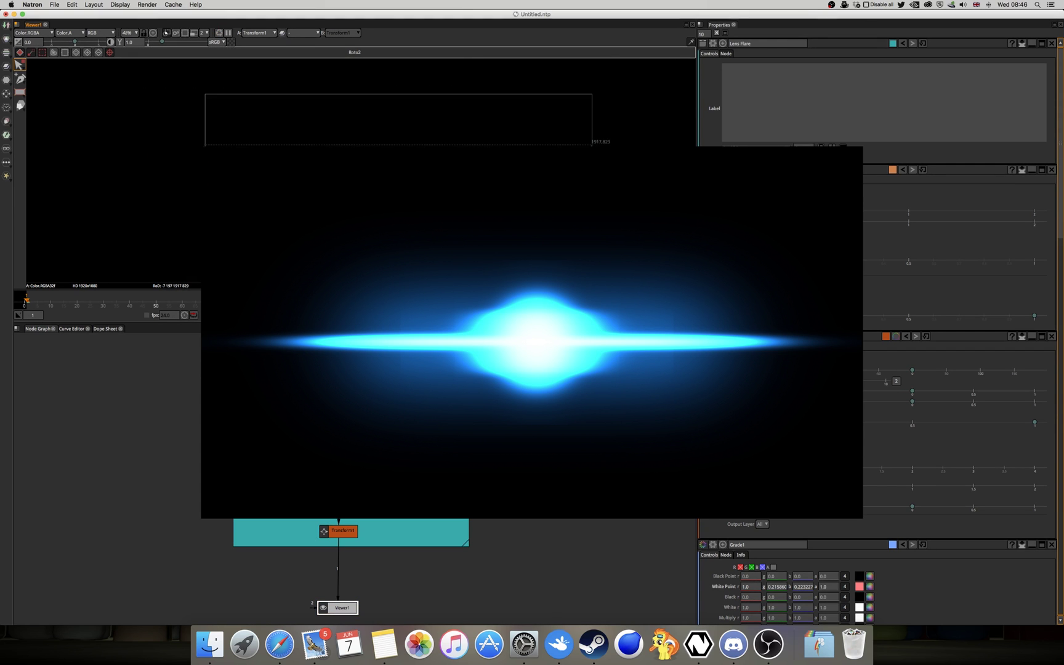
mouse_move(431, 207)
mouse_down()
mouse_move(417, 189)
mouse_move(384, 203)
mouse_move(390, 222)
mouse_move(415, 210)
mouse_up()
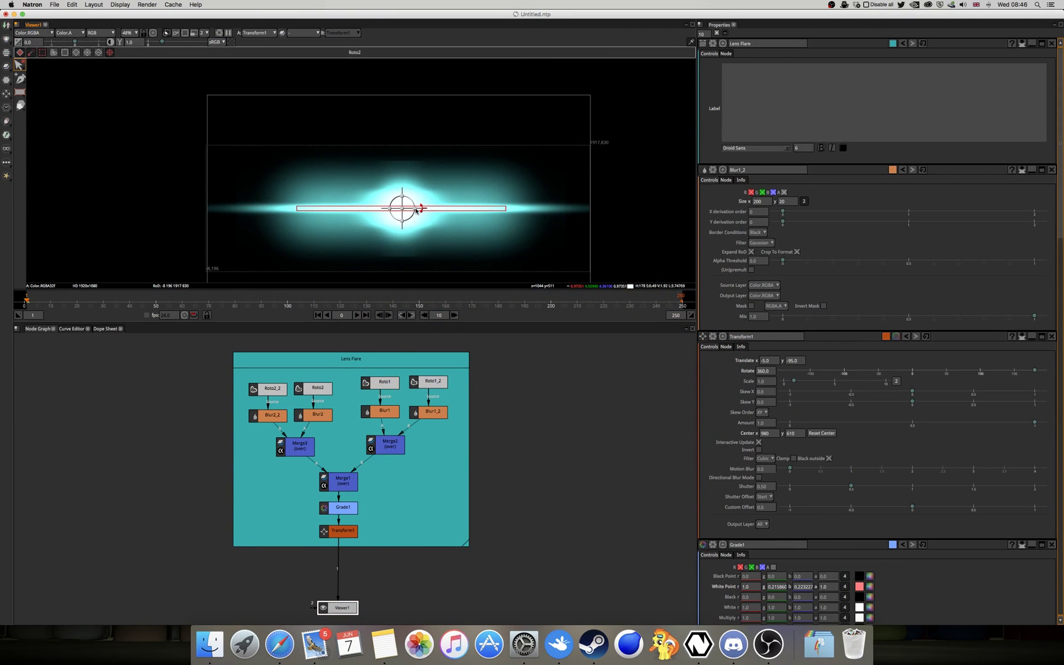